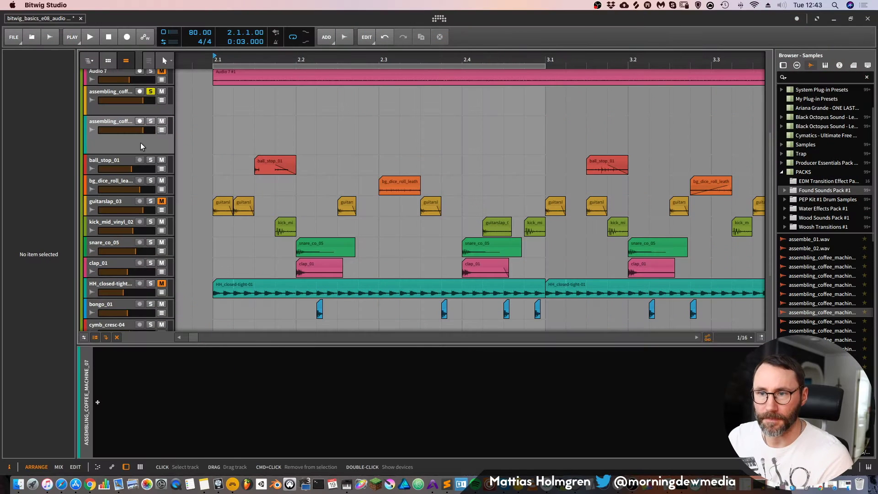
Add a new audio track directly below the teal assembling_coffee_machine_07 track.
left_click(144, 145)
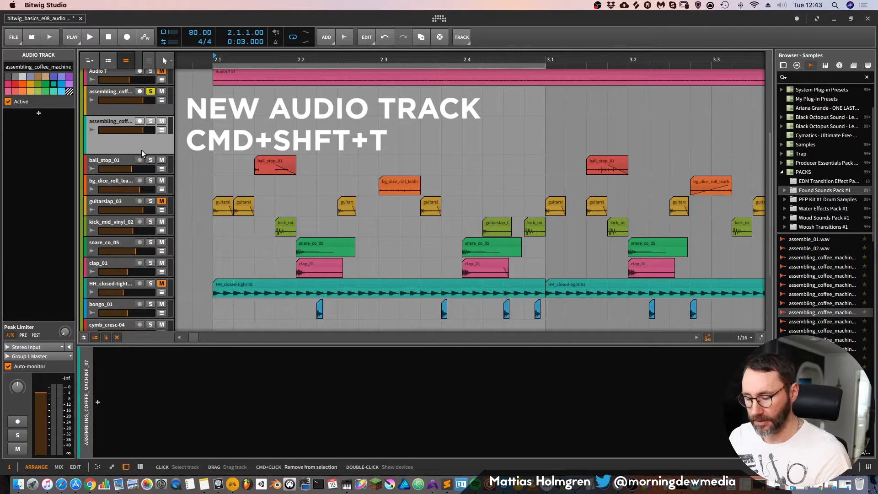
key("super+shift+t")
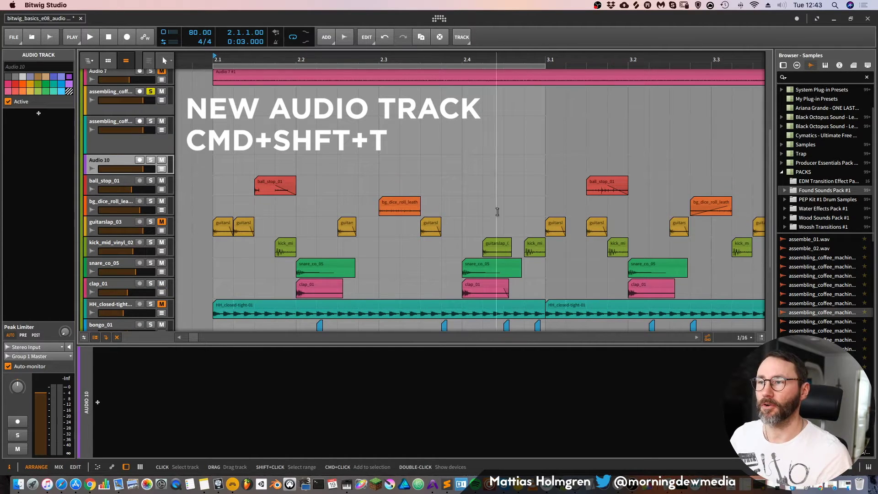
Unpin the Add Audio Track command from the transport header and pin it again.
left_click(328, 38)
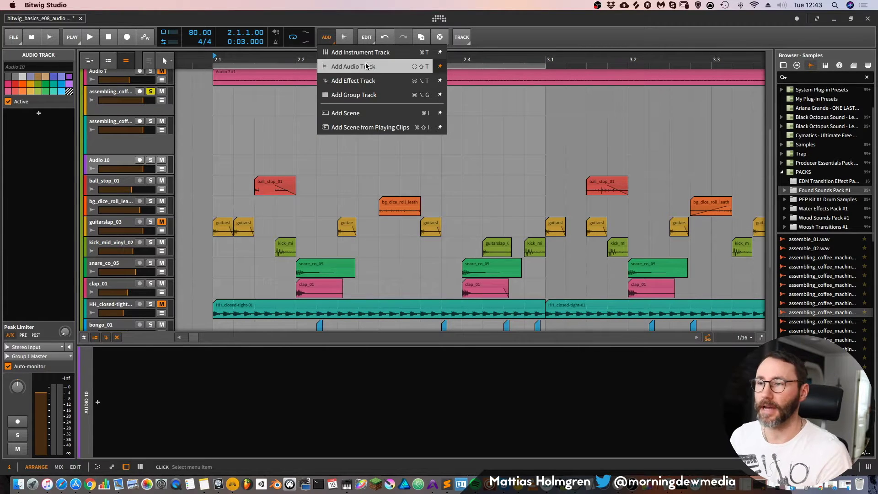
left_click(438, 68)
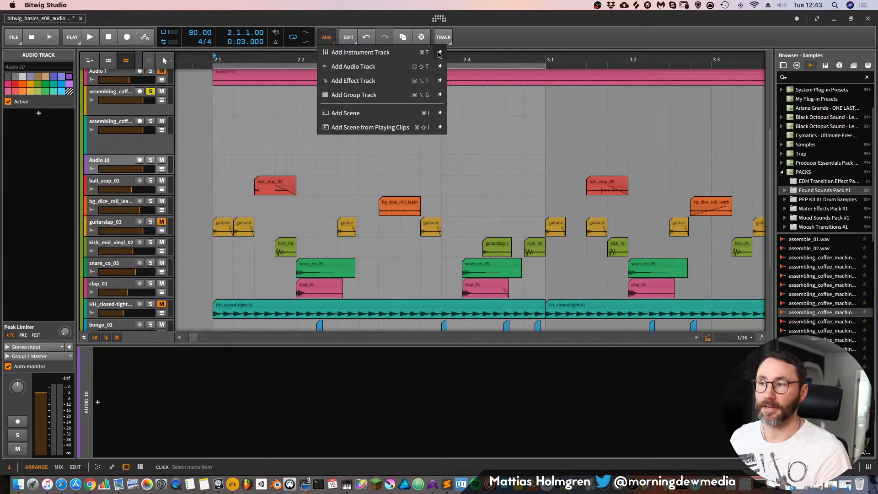
left_click(439, 67)
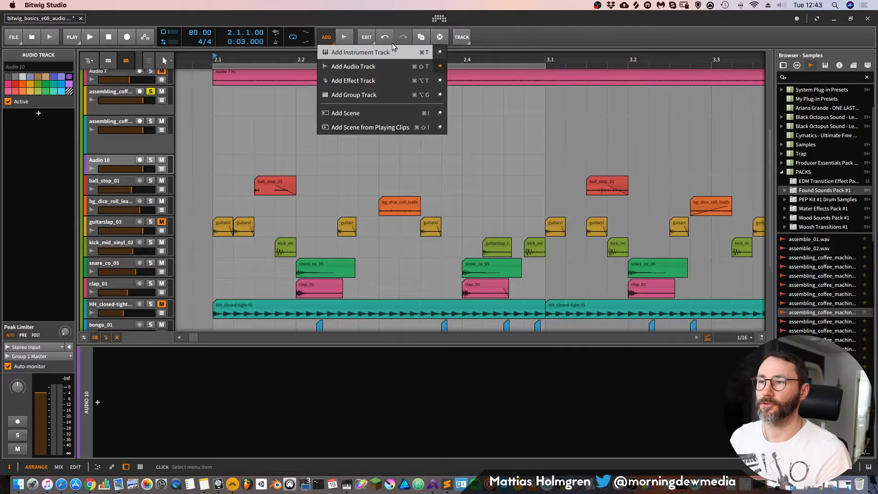
left_click(514, 21)
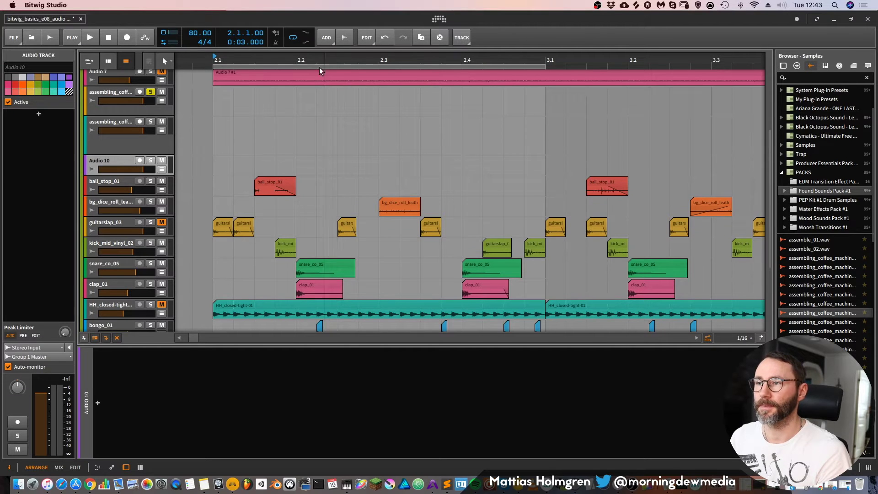
Add three more audio tracks below the empty Audio 10 track using the pinned shortcut.
left_click(346, 36)
left_click(345, 36)
left_click(344, 37)
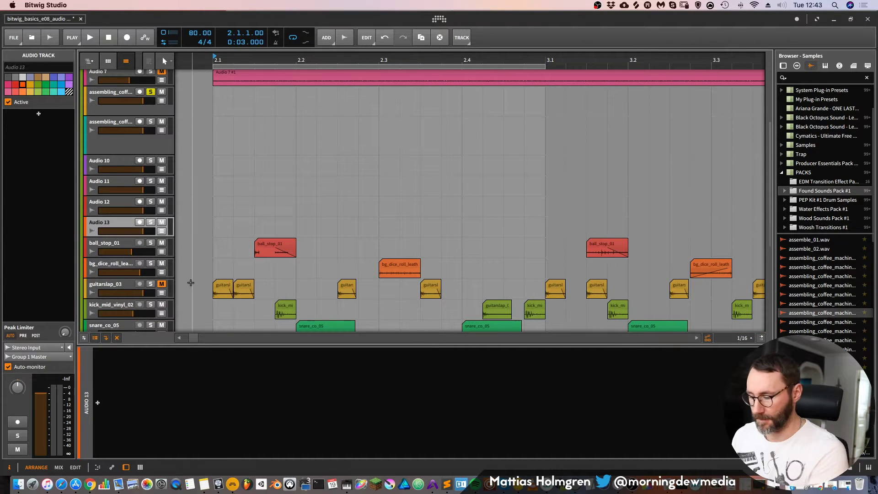
Delete the four empty audio tracks between the teal coffee machine track and ball_stop_01.
key("Delete")
left_click(119, 202)
key("Delete")
left_click(120, 181)
key("Delete")
left_click(123, 160)
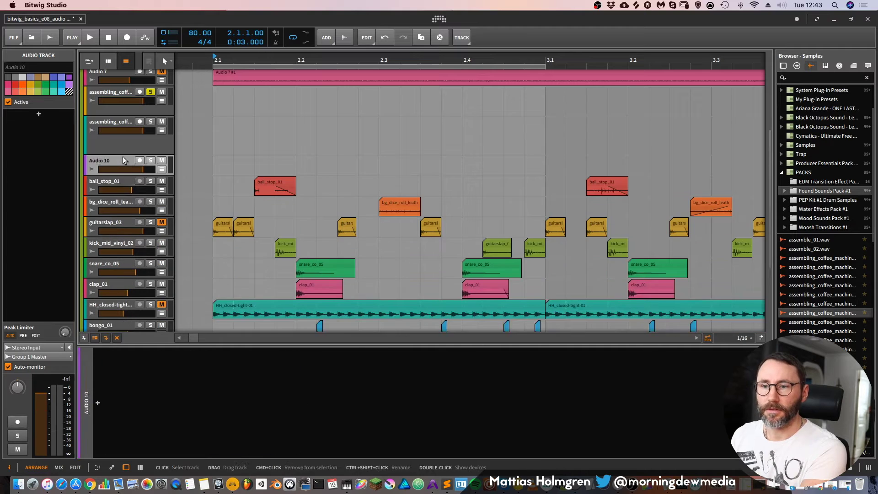
key("Delete")
Place the assembling_coffee_machine_07 sample as a clip at 2.1 on the teal coffee machine track and select it.
left_click(118, 128)
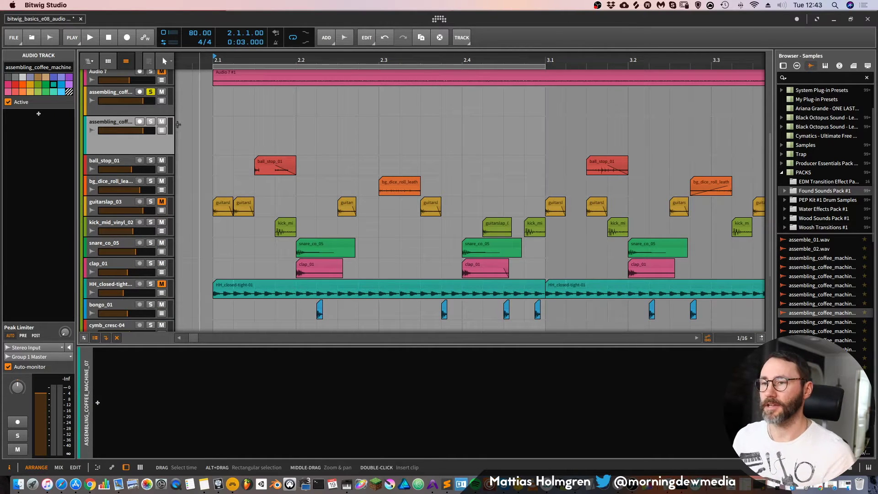
mouse_move(852, 318)
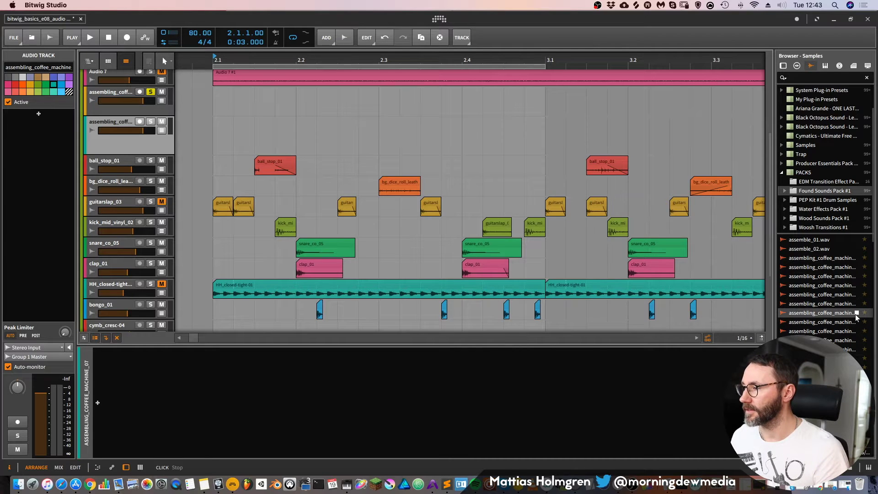
left_click_drag(810, 316, 249, 112)
left_click_drag(313, 60, 338, 96)
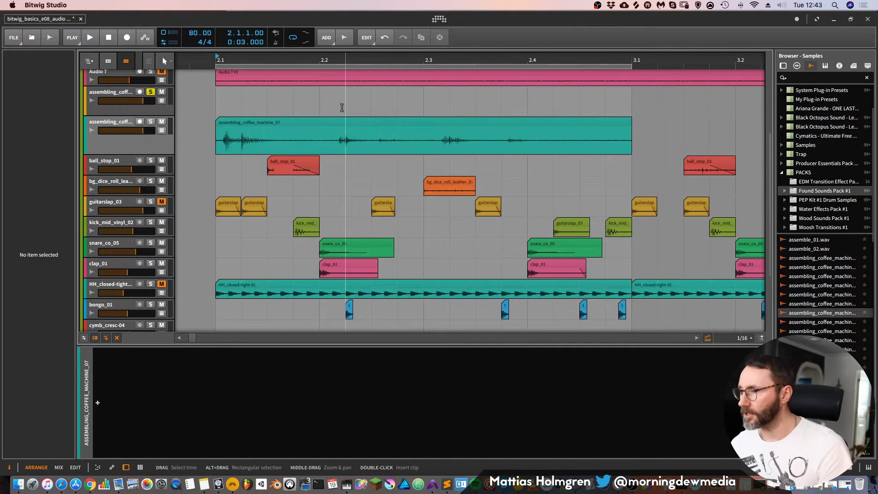
left_click(289, 122)
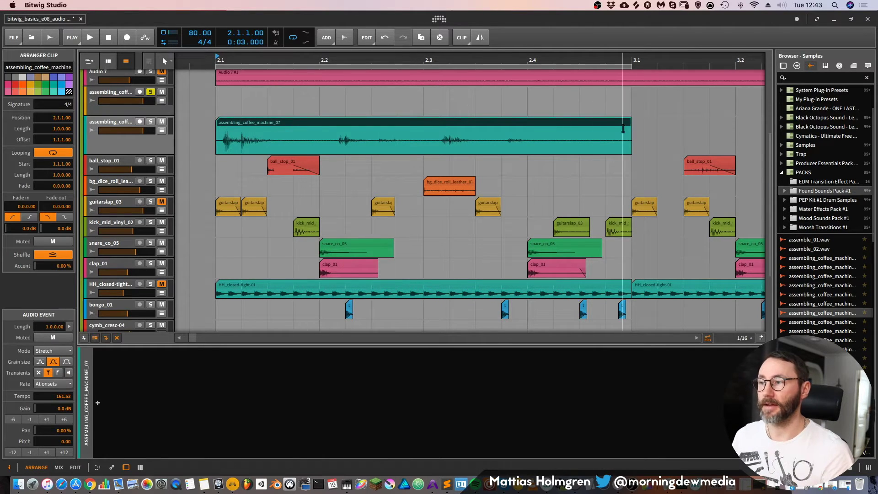
Solo the teal coffee machine track and play its new clip from 2.1.
left_click(152, 122)
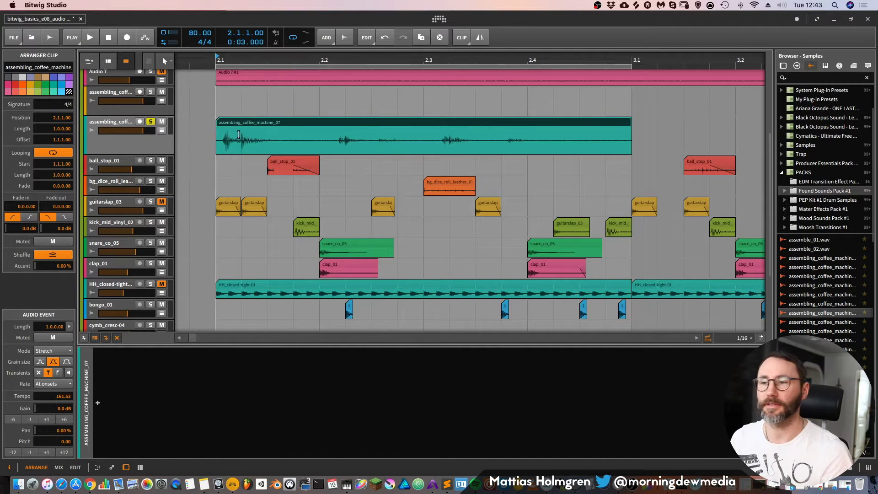
scroll(414, 166, "up", 2)
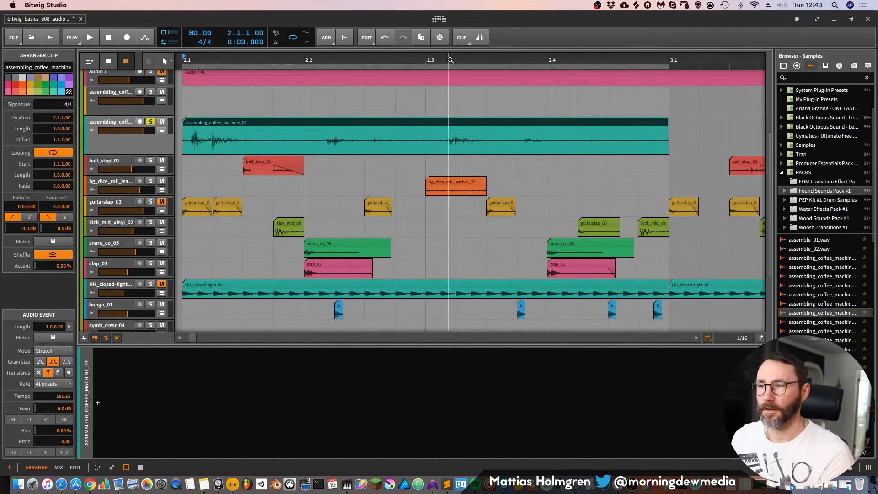
scroll(450, 60, "down", 1)
key("space")
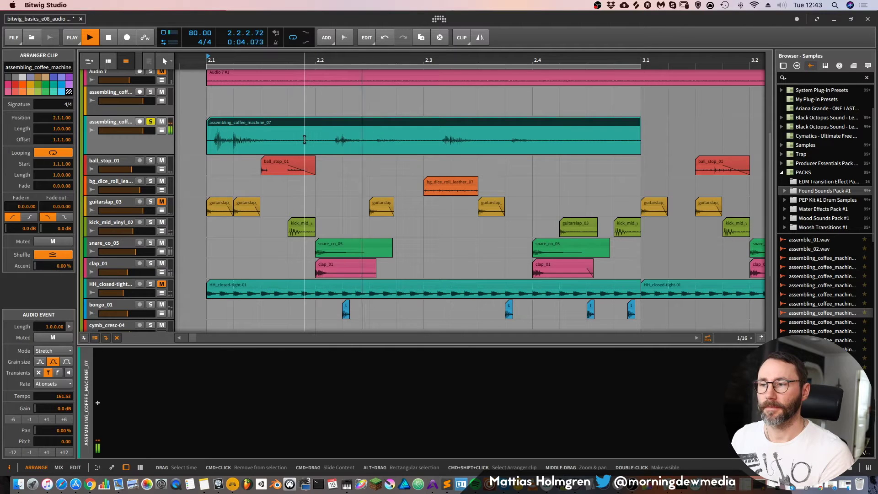
key("space")
Open the assembling_coffee_machine_07 clip in the detail editor and audition it.
double_click(317, 122)
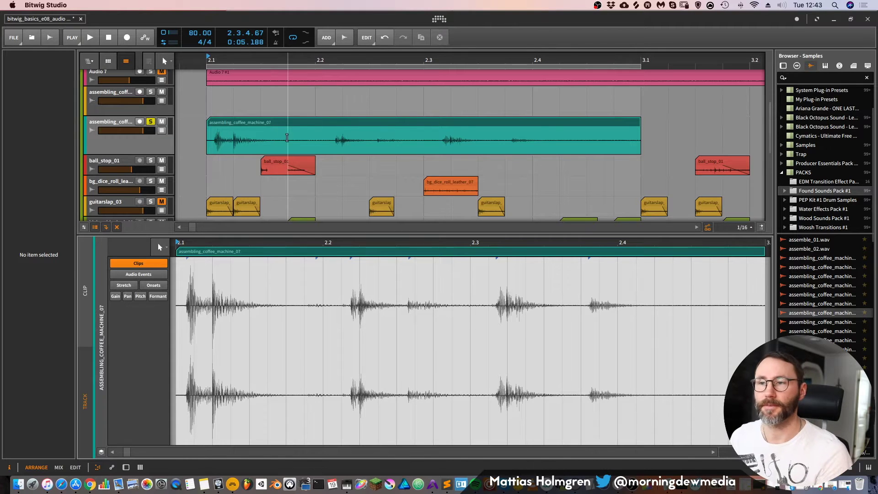
key("space")
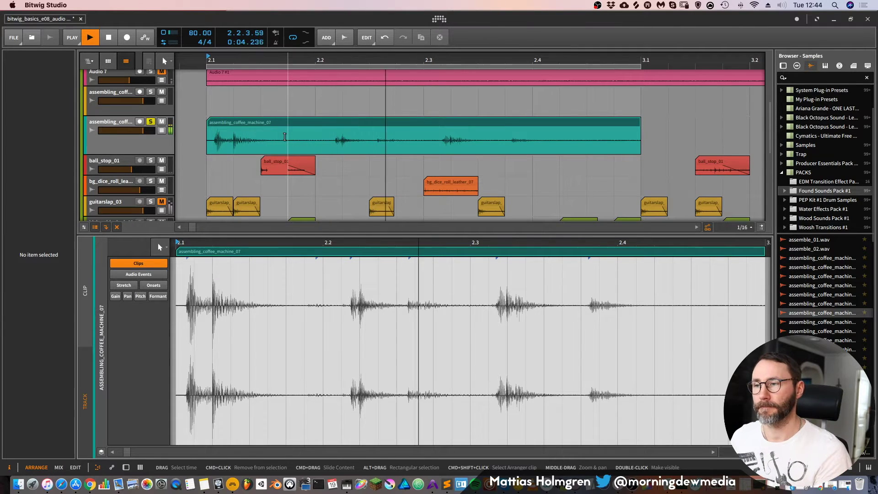
key("space")
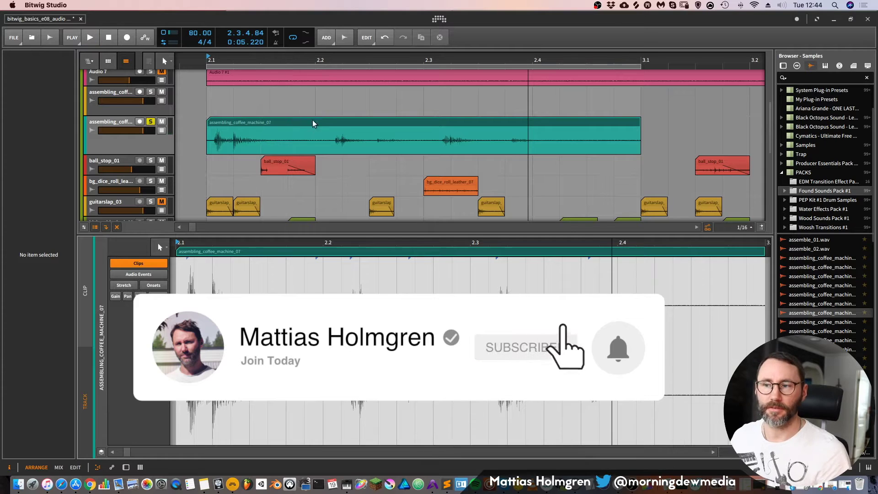
Set the playback mode of the assembling_coffee_machine_07 audio event to Raw.
left_click(290, 125)
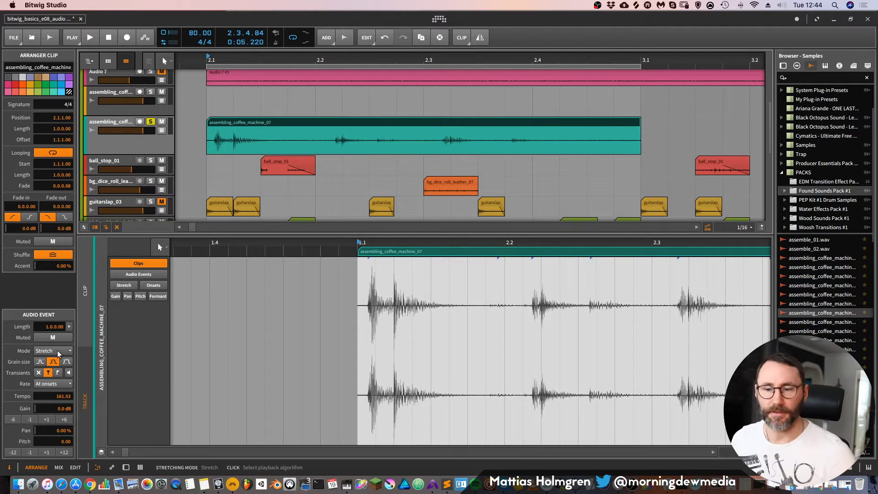
left_click(69, 352)
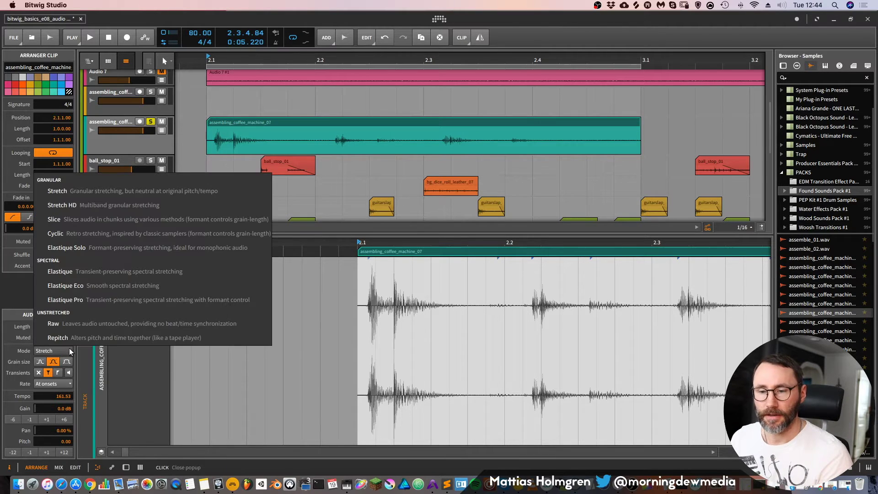
left_click(69, 324)
left_click_drag(474, 61, 447, 48)
left_click_drag(546, 56, 476, 76)
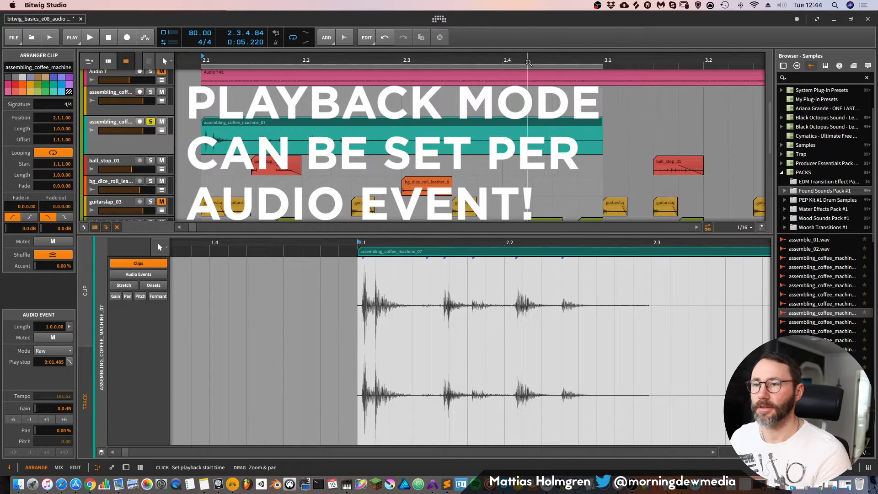
Audition the coffee machine clip from 2.1 several times in Raw mode.
key("space")
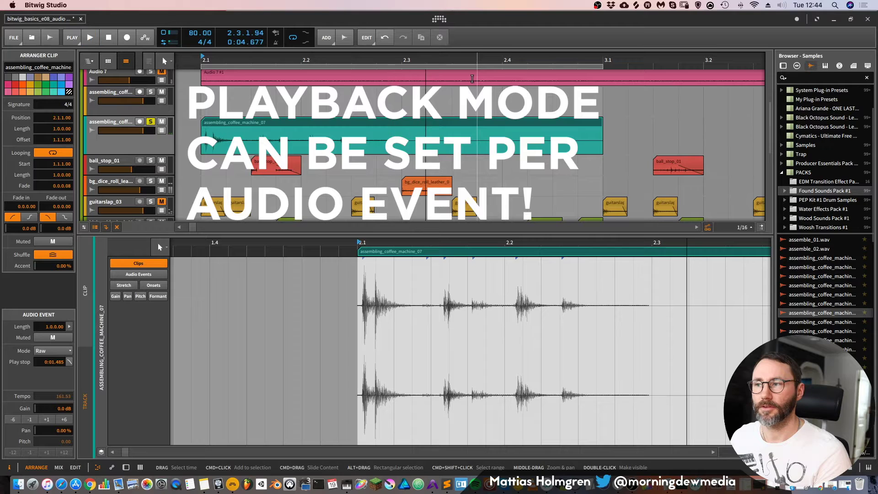
key("space")
key("space")
key("space")
key("space")
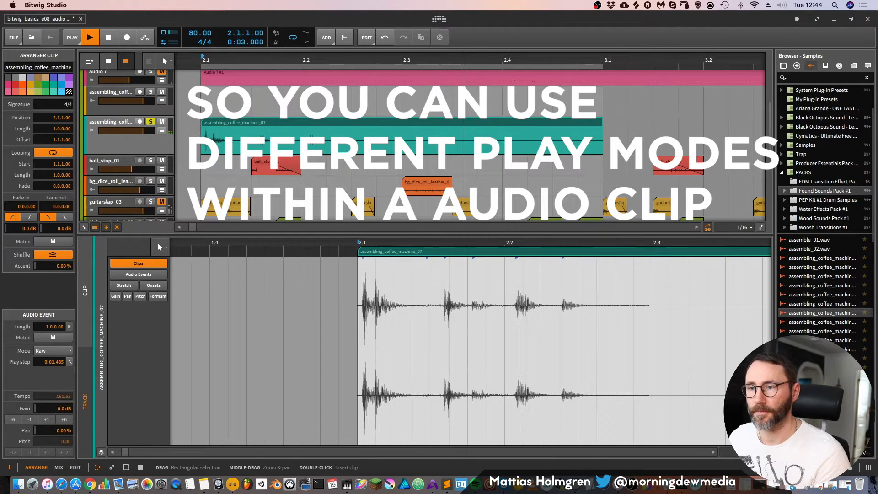
key("space")
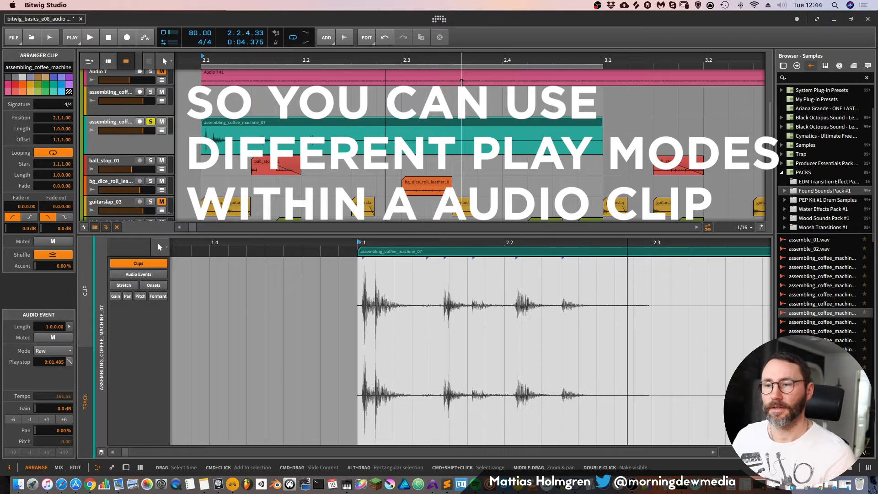
Set the playback mode of the assembling_coffee_machine_07 audio event to Elastique Pro.
left_click(255, 126)
left_click(278, 346)
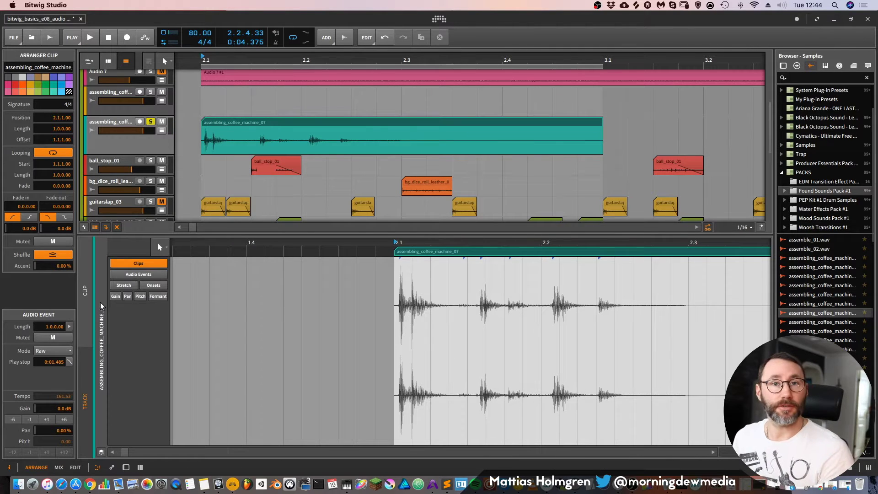
left_click(52, 350)
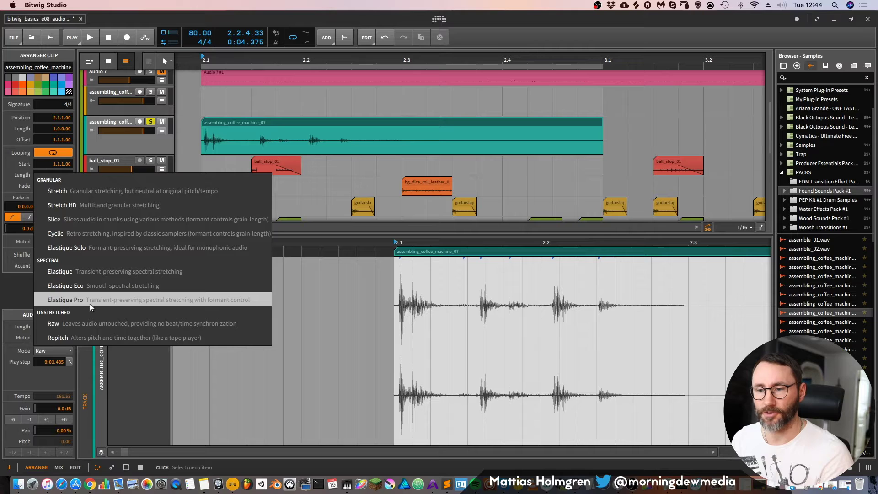
left_click(165, 298)
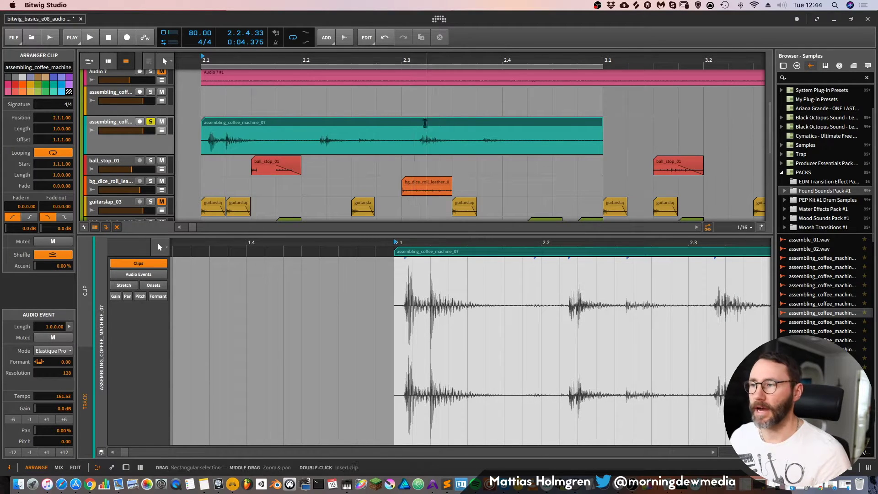
Audition the coffee machine clip twice in Elastique Pro mode.
key("space")
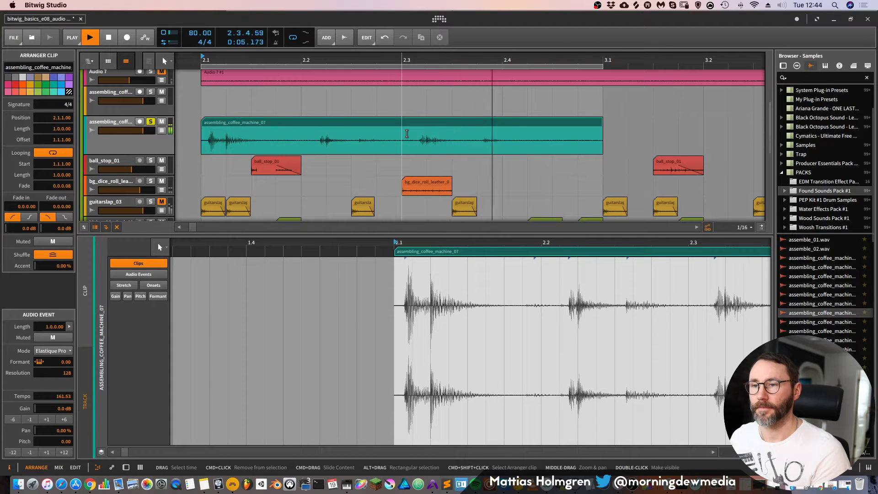
key("space")
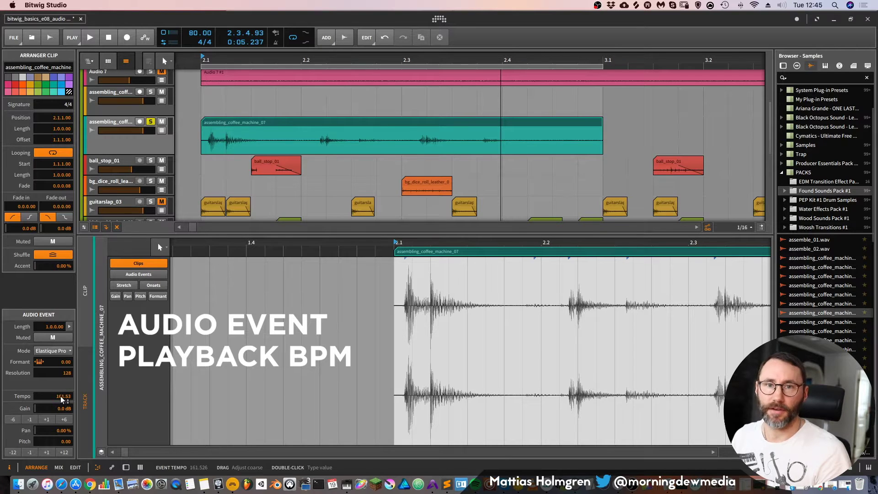
key("space")
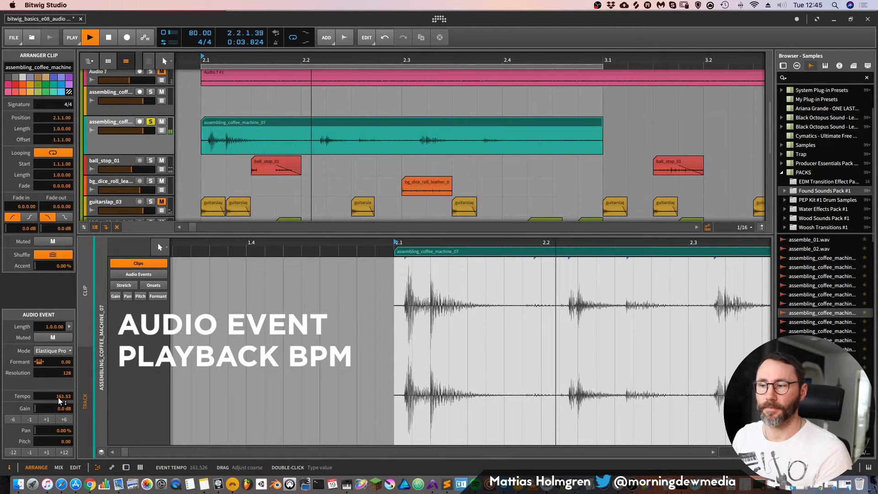
key("space")
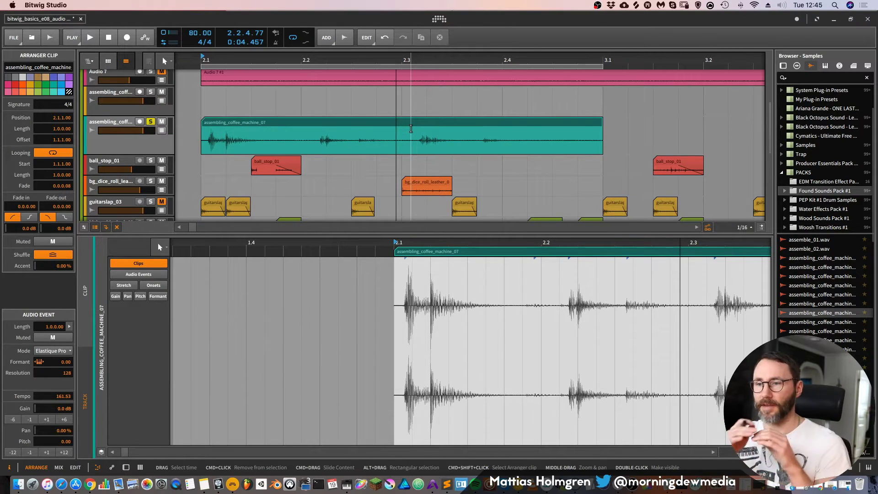
Set the tempo of the assembling_coffee_machine_07 audio event to 56.00.
right_click(411, 129)
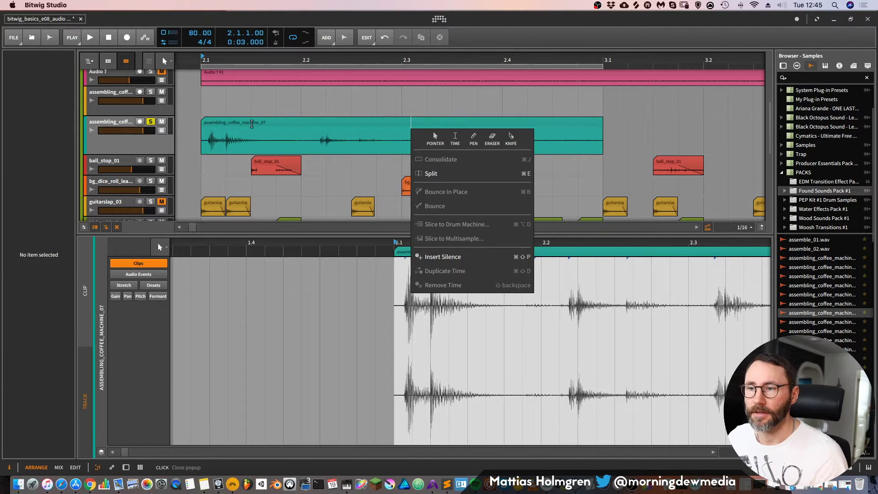
left_click(251, 124)
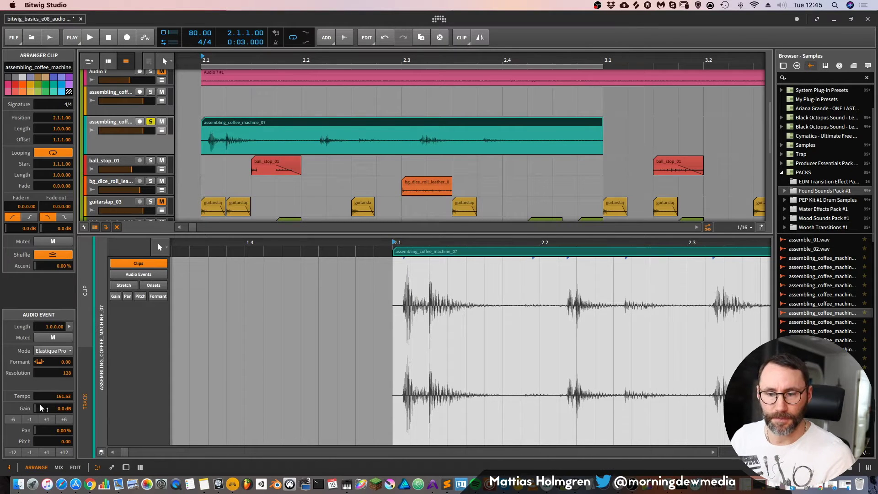
left_click_drag(64, 396, 69, 439)
left_click_drag(59, 401, 66, 374)
Play the coffee machine clip repeatedly to hear it at the new event tempo.
key("space")
key("space")
key("space")
key("space")
key("space")
key("space")
key("space")
key("space")
key("space")
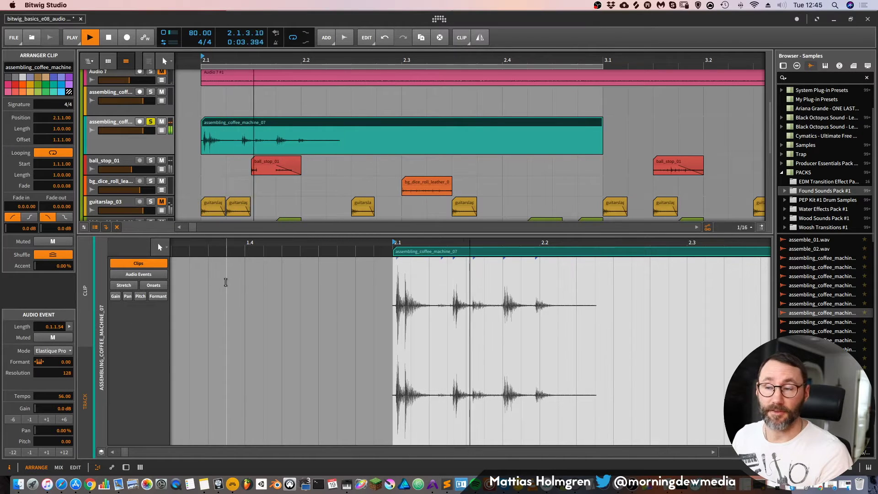
key("space")
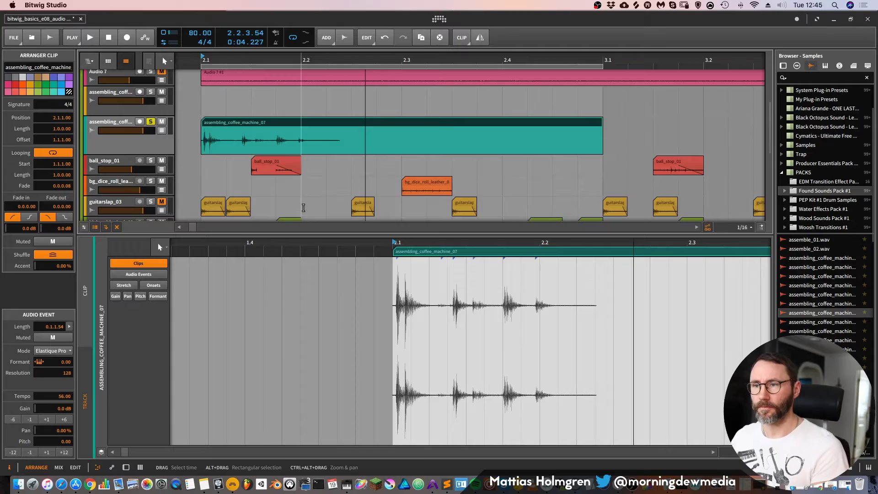
Shorten the assembling_coffee_machine_07 arranger clip to a length of 0.1.0.00 and frame it in the detail editor.
key("space")
key("space")
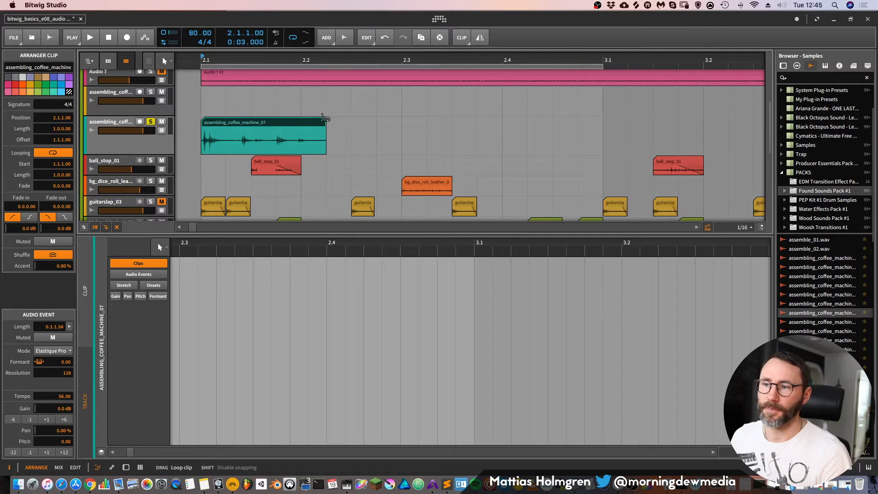
left_click_drag(325, 118, 300, 118)
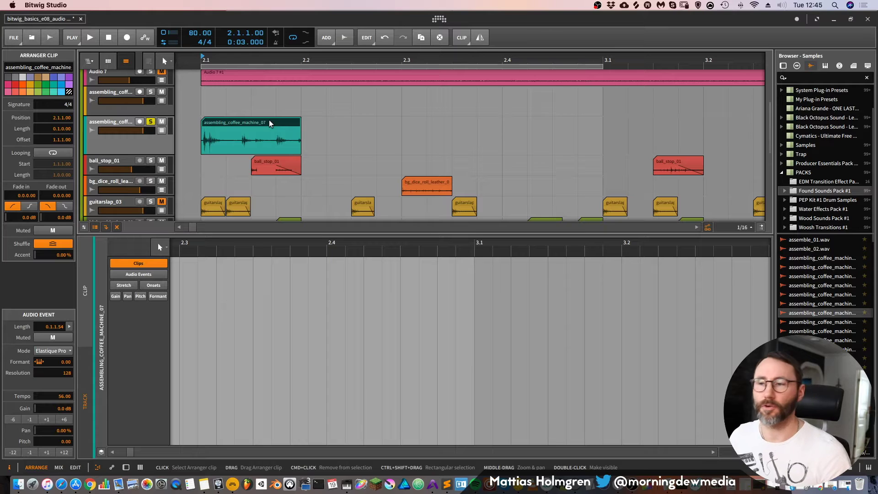
double_click(253, 121)
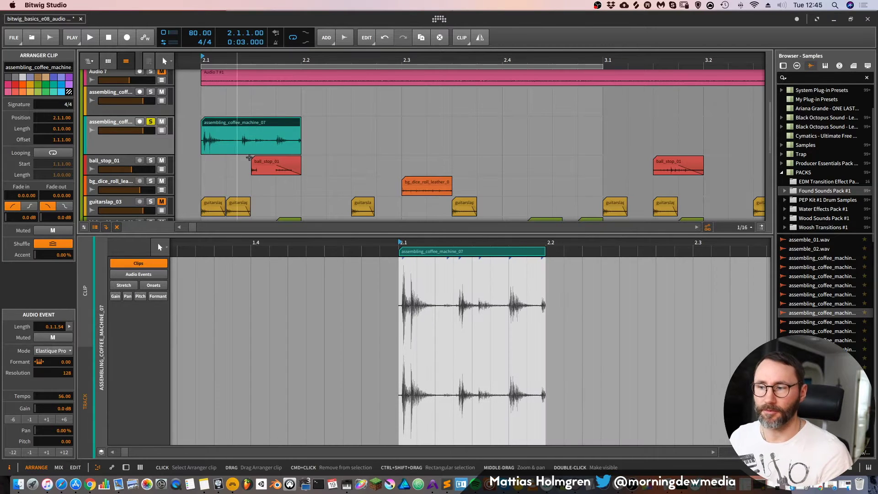
left_click_drag(509, 243, 495, 202)
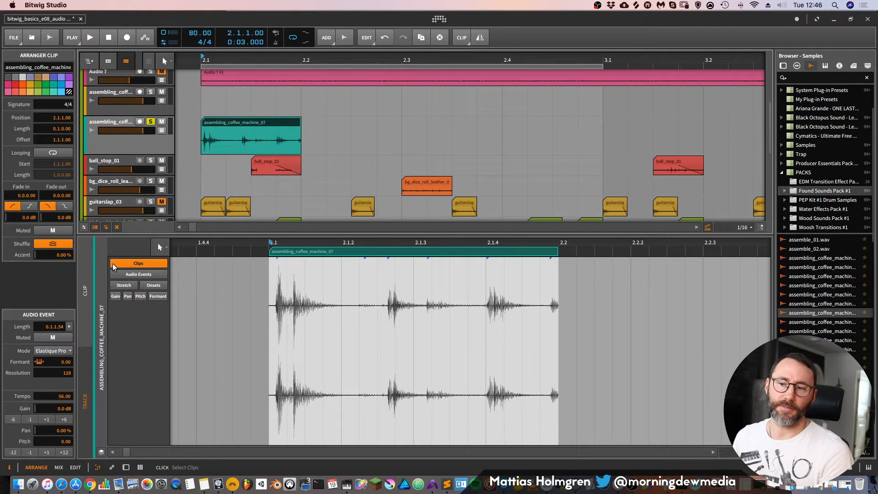
Look through the Audio Events, Stretch, Onsets, Gain, Pan and Pitch editing views of the clip and return to the Clips view.
left_click(143, 275)
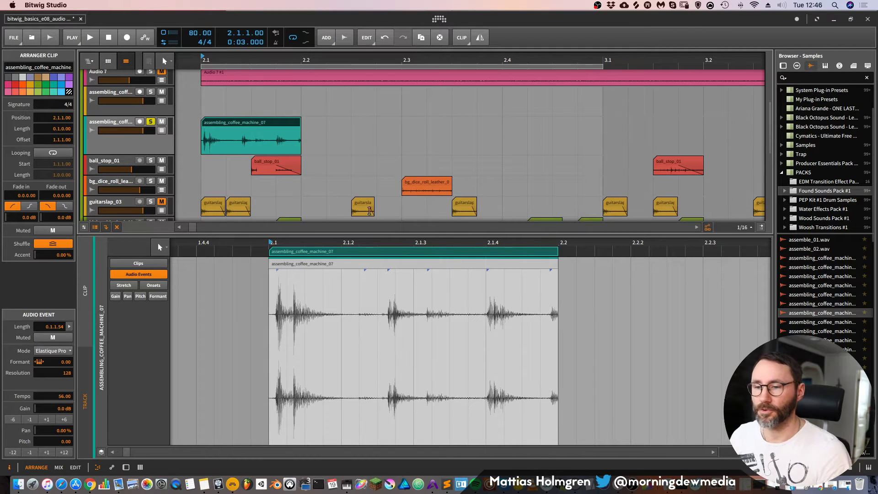
left_click(127, 286)
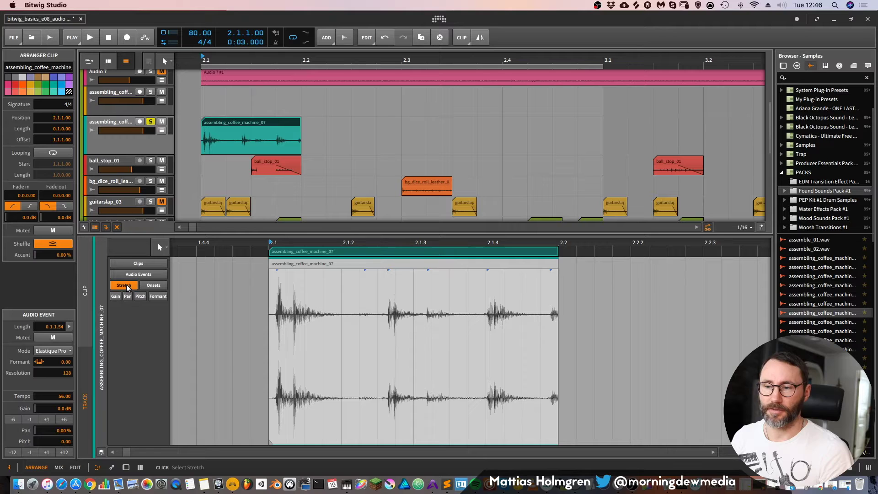
left_click(153, 284)
left_click(116, 296)
left_click(128, 296)
left_click(140, 296)
left_click(112, 297)
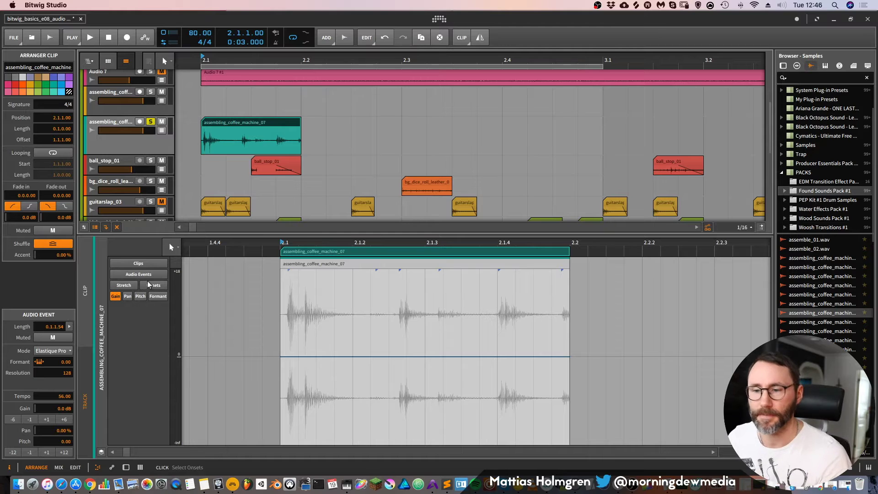
left_click(141, 263)
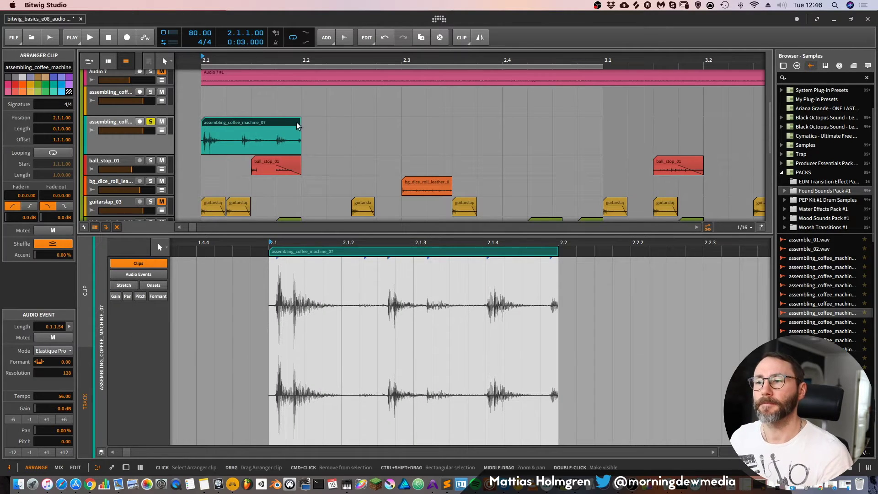
Show the coffee machine clip's audio events in the detail editor and review the available editing tools.
left_click(137, 274)
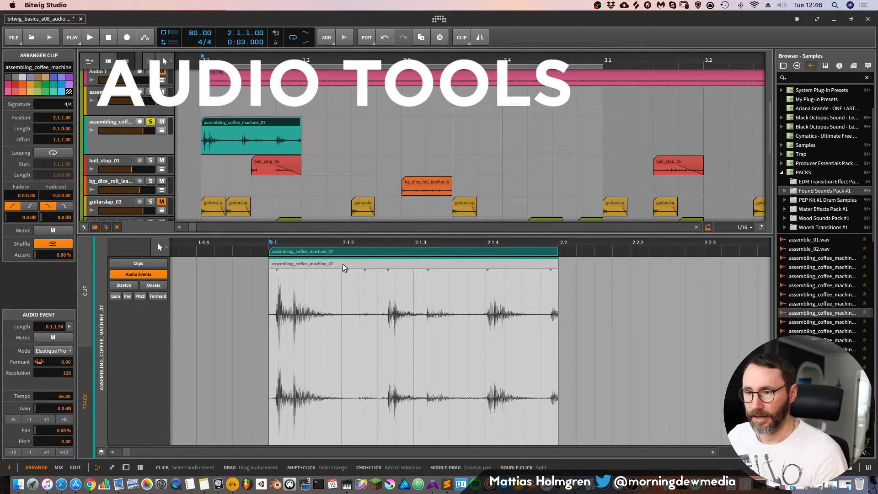
left_click(160, 248)
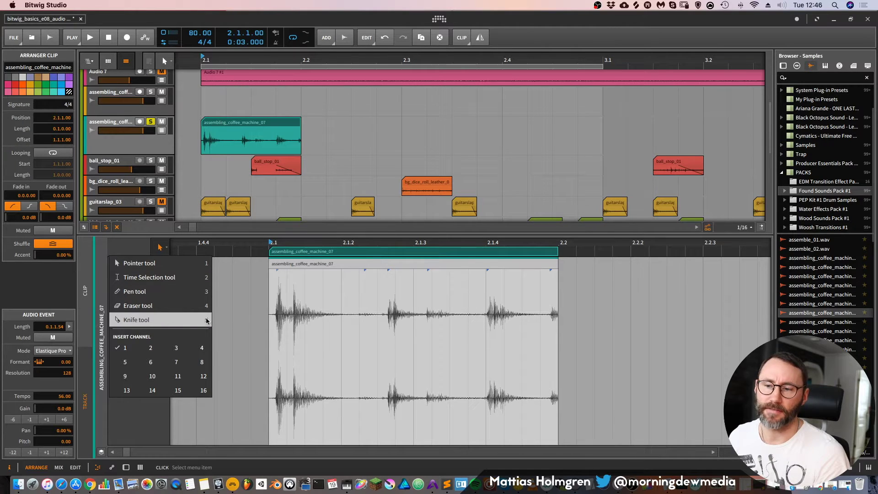
left_click(249, 274)
left_click(159, 247)
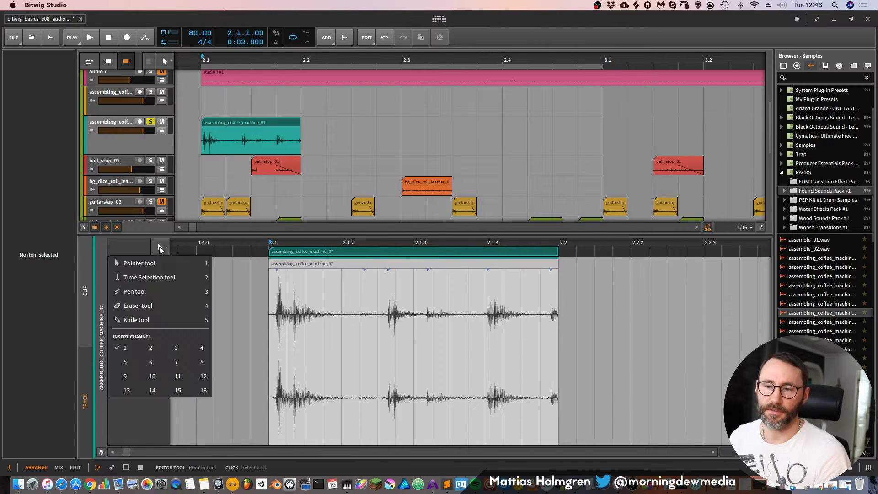
left_click(192, 322)
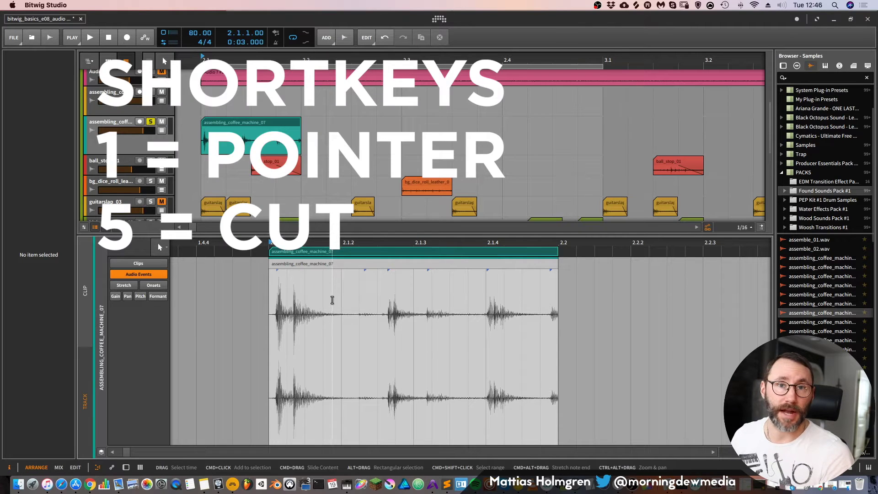
key("5")
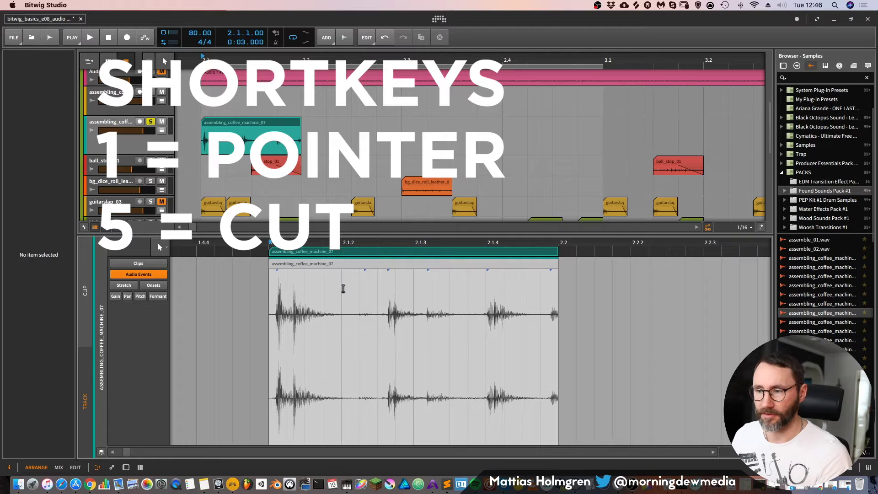
left_click(166, 248)
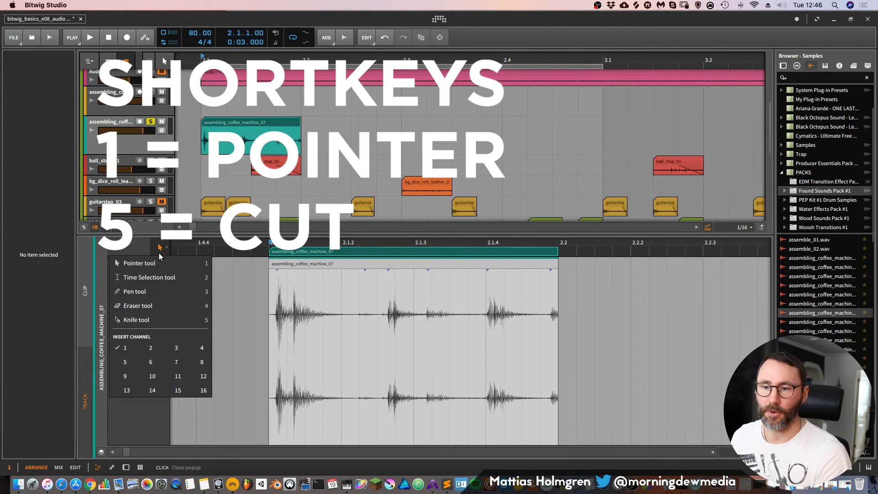
left_click(143, 252)
Split the coffee machine audio event at 2.1.2.50 and 2.1.4.00 with the Knife tool.
left_click(160, 248)
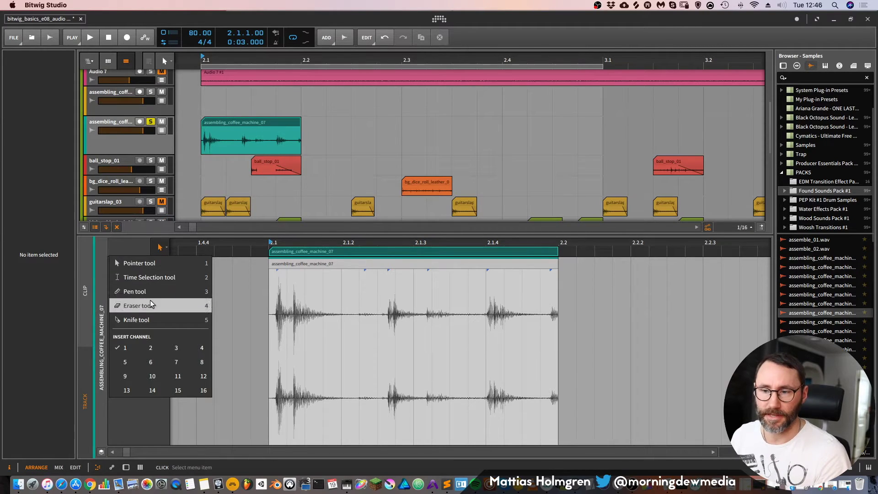
left_click(137, 263)
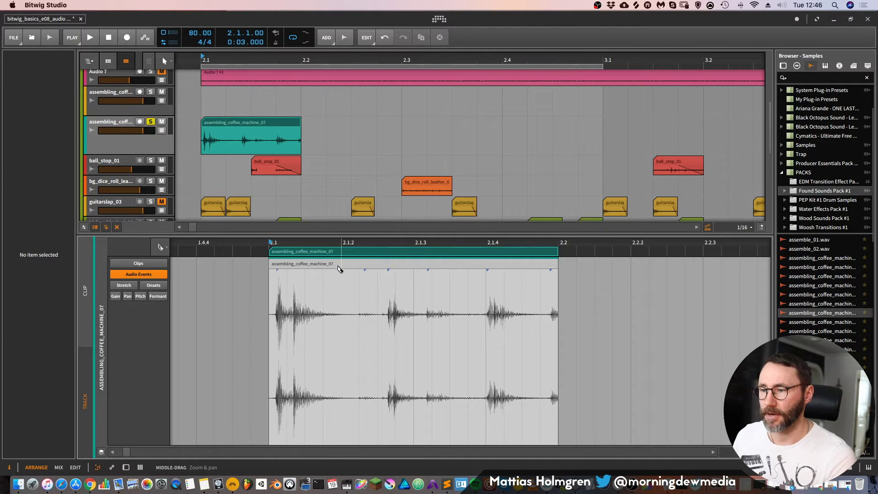
left_click(380, 269)
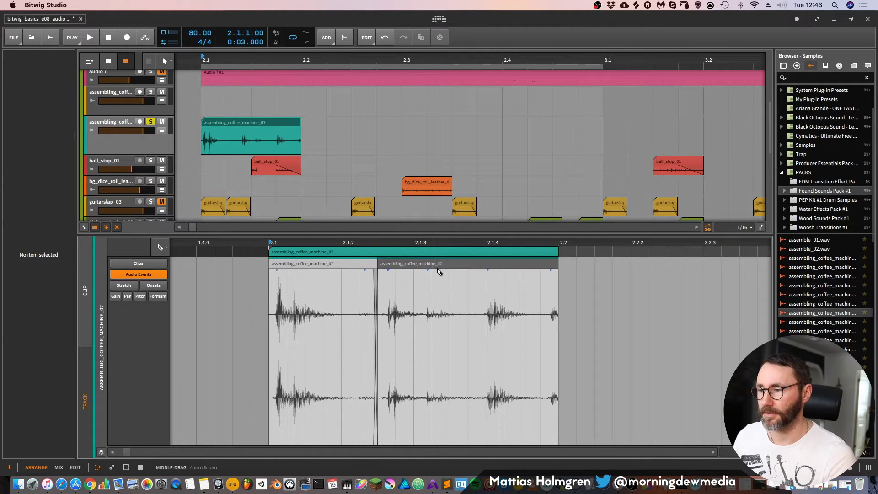
left_click(484, 264, "alt")
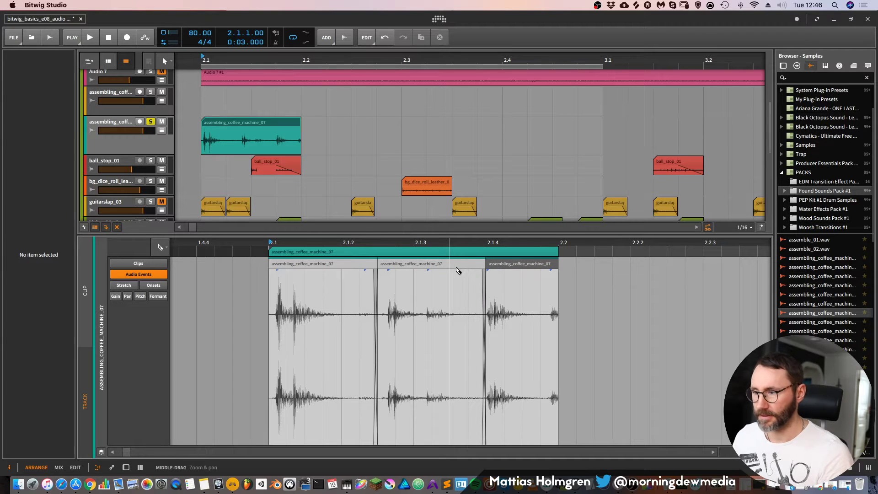
Trim the end of the first audio event to 2.1.2 and shorten the middle event to a length of 0.0.1.25.
left_click_drag(376, 263, 340, 264)
left_click(476, 263)
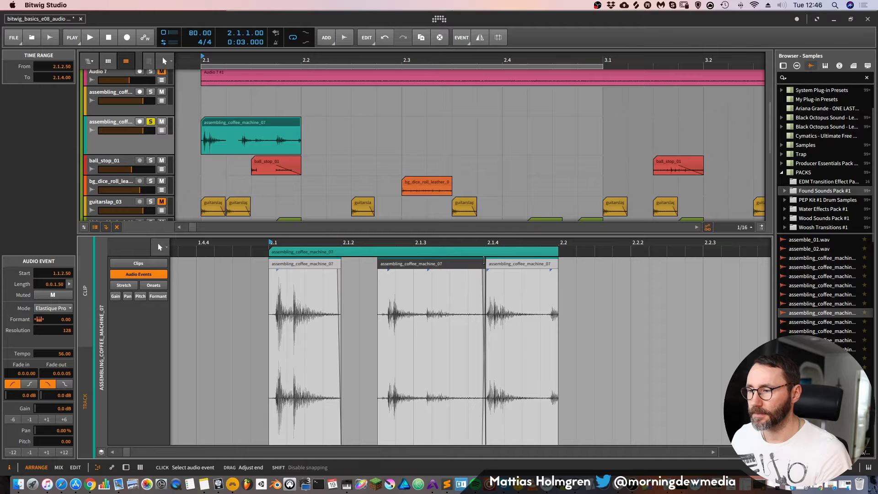
left_click_drag(483, 263, 467, 264)
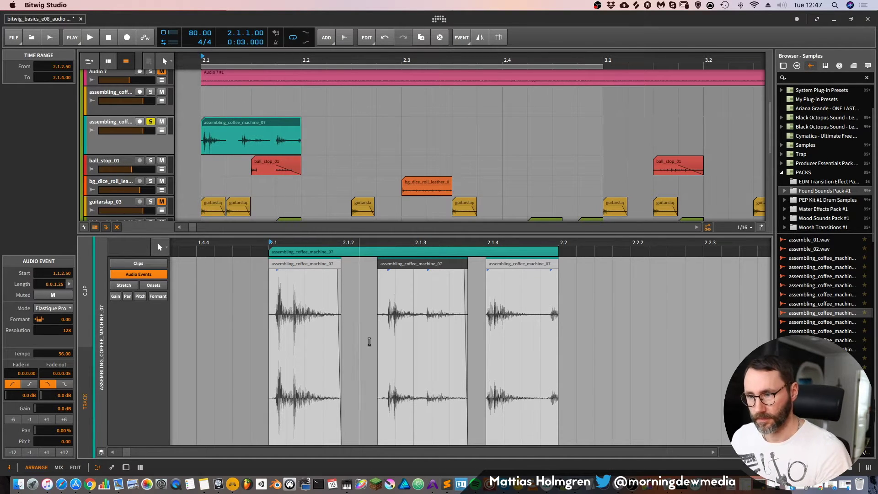
Play the trimmed coffee machine clip twice to hear the gaps between its audio events.
key("space")
key("space")
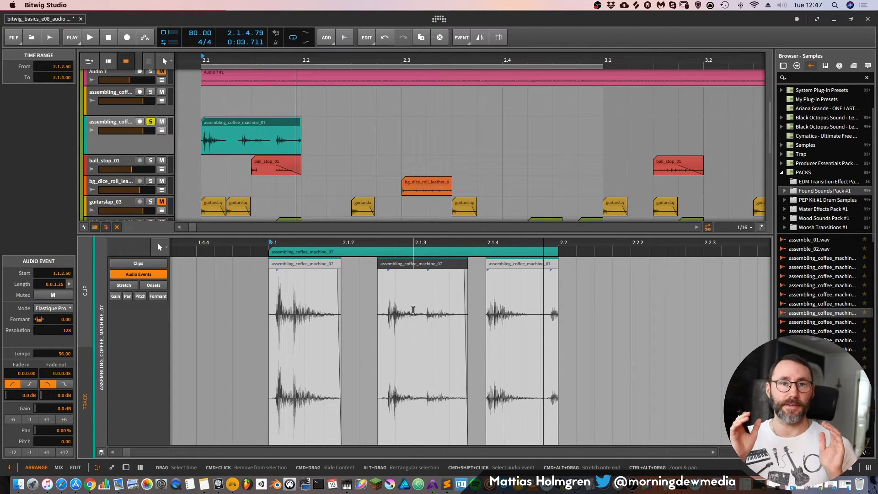
left_click_drag(413, 310, 413, 361)
key("space")
key("space")
Add a fade-out of 0.0.1.00 to the middle audio event and play the clip.
left_click_drag(452, 242, 446, 188)
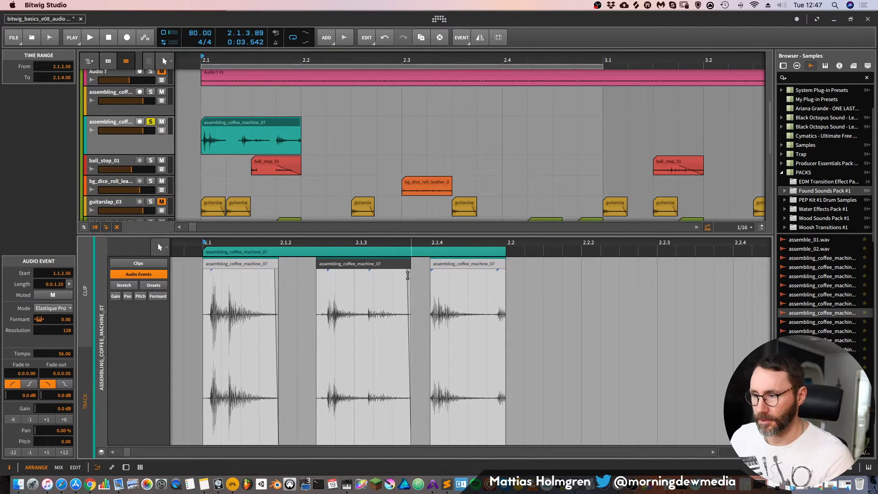
left_click_drag(405, 272, 337, 275)
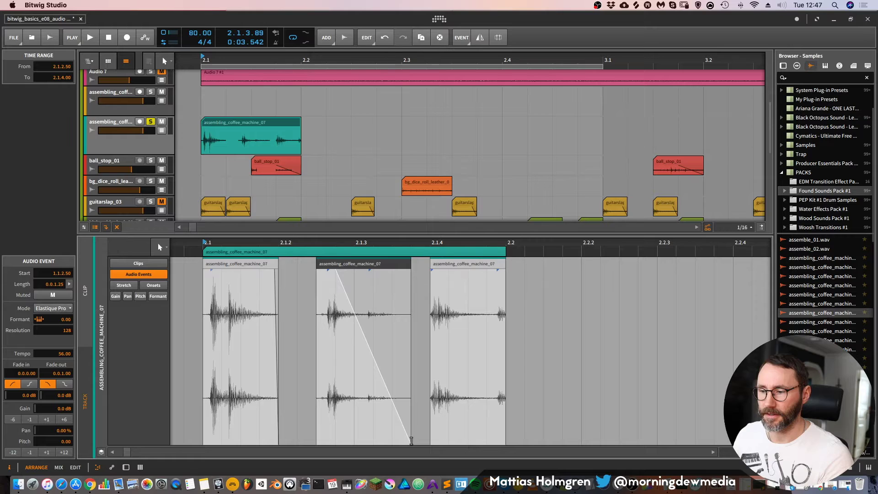
left_click_drag(399, 243, 445, 274)
key("space")
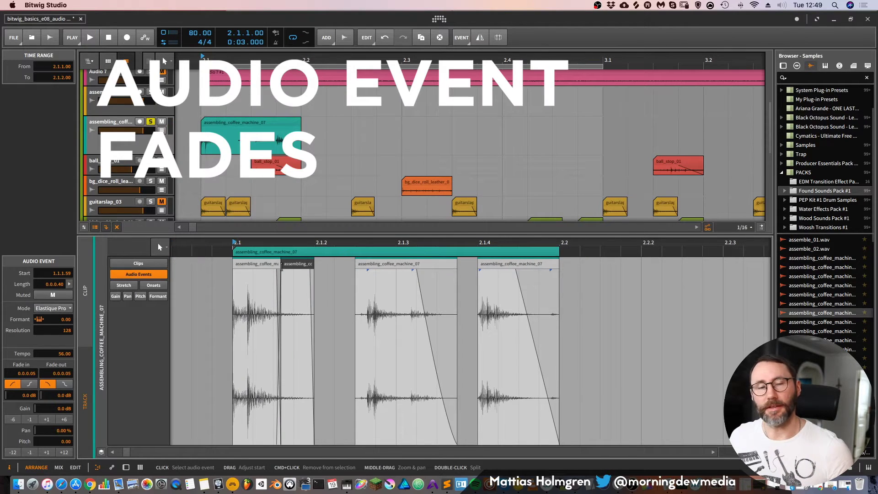
Undo the split in the first audio event and select that event for fade editing.
key("super+z")
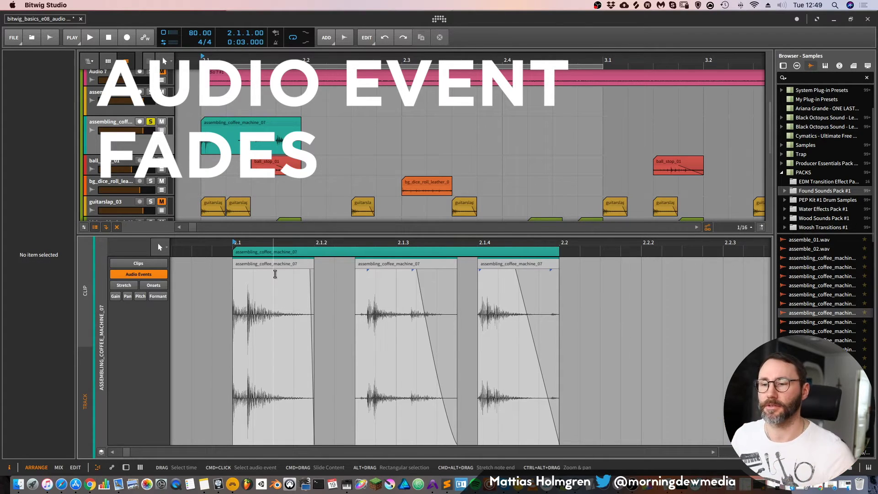
left_click(271, 264)
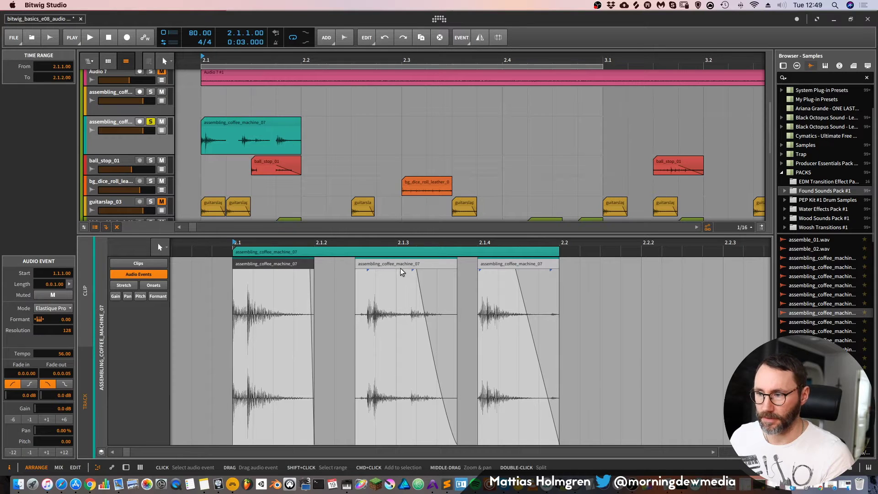
left_click(379, 265)
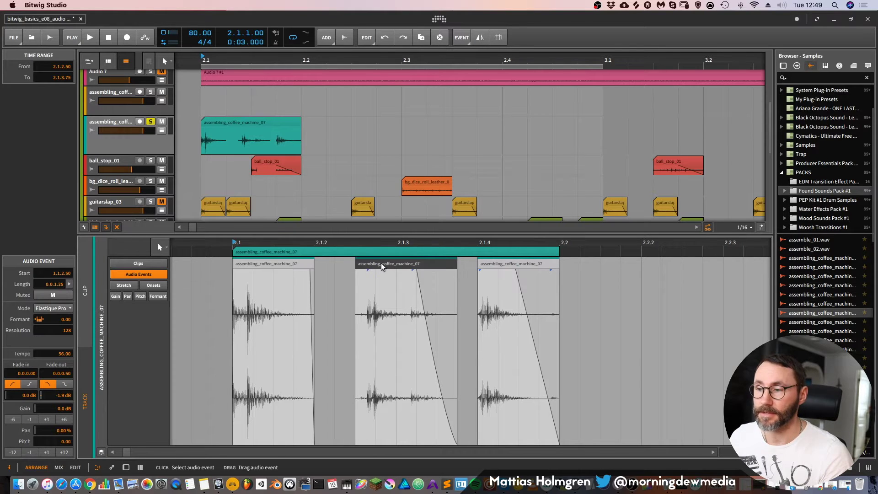
left_click(284, 266)
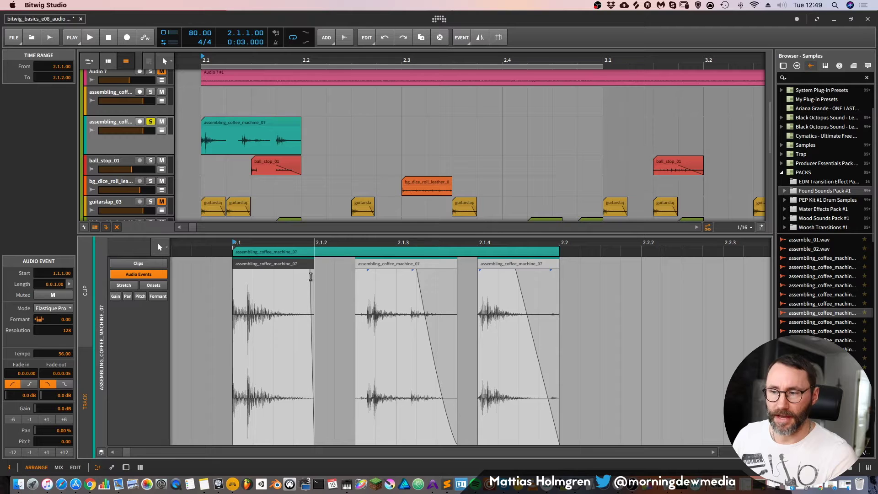
scroll(320, 279, "up", 3)
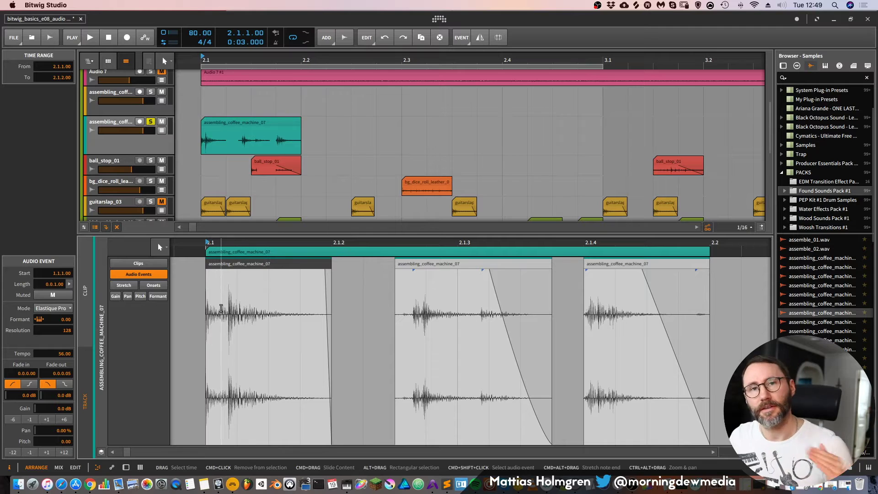
Give the first audio event a fade-in of 0.0.0.26, trying the S-curve shape before returning to the regular curve.
mouse_move(29, 378)
left_mouse_down()
mouse_move(28, 361)
mouse_move(28, 378)
left_mouse_up()
left_click(29, 384)
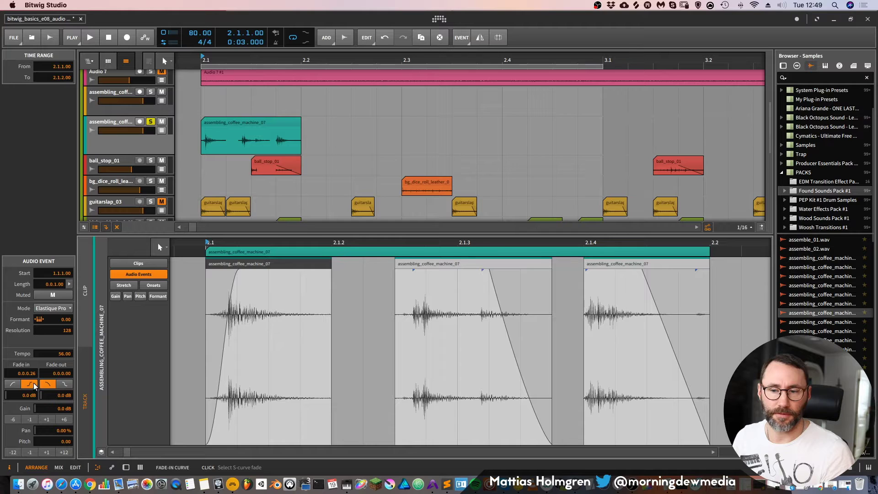
left_click(14, 385)
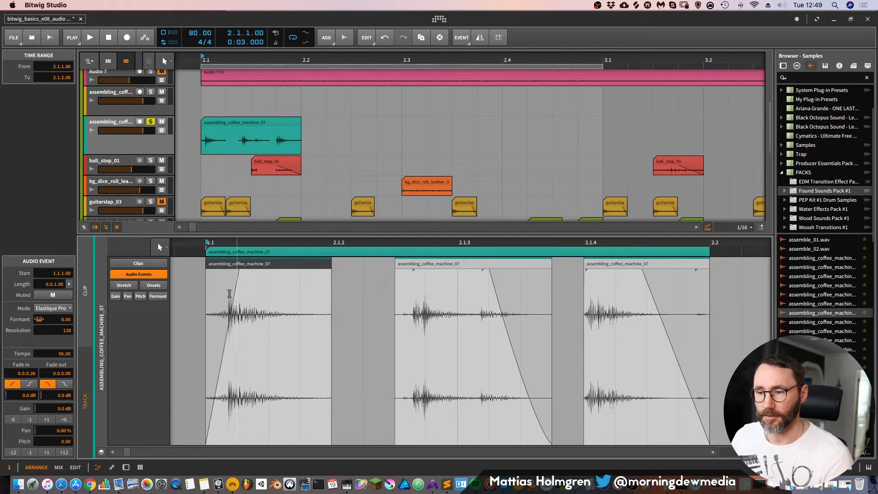
Bend the first event's fade-in curve to -4.4 dB and lengthen the fade-in to 0.0.0.40.
left_click_drag(221, 353, 222, 274)
left_click_drag(225, 372, 225, 354)
left_click_drag(225, 274, 227, 369)
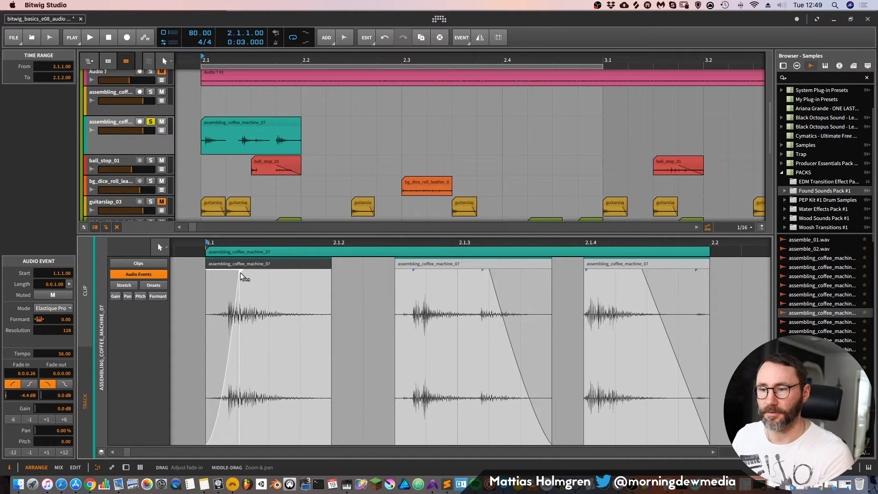
mouse_move(248, 271)
left_mouse_down()
mouse_move(261, 272)
mouse_move(228, 279)
mouse_move(278, 283)
mouse_move(262, 279)
left_mouse_up()
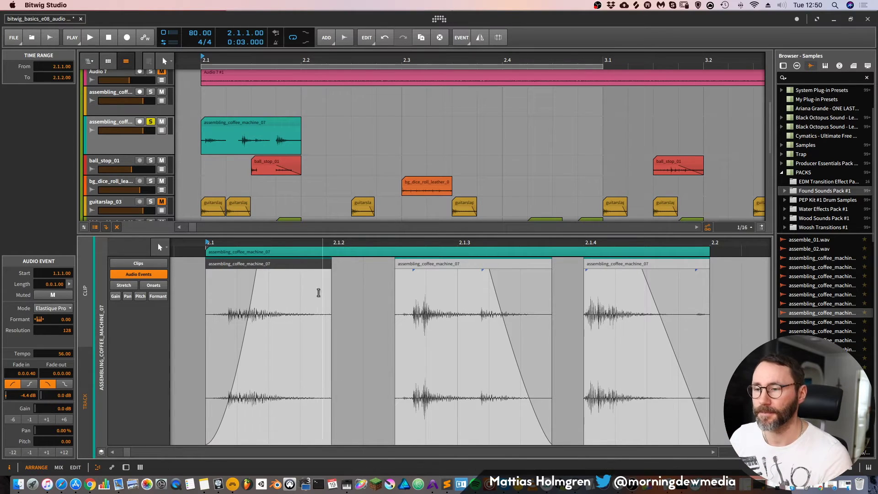
Give the first event a 0.0.0.25 fade-out and a 0.0.0.14 fade-in, and set the playback start to 2.1.2.50.
mouse_move(64, 374)
left_mouse_down()
mouse_move(63, 334)
mouse_move(64, 370)
left_mouse_up()
left_click_drag(331, 270, 290, 265)
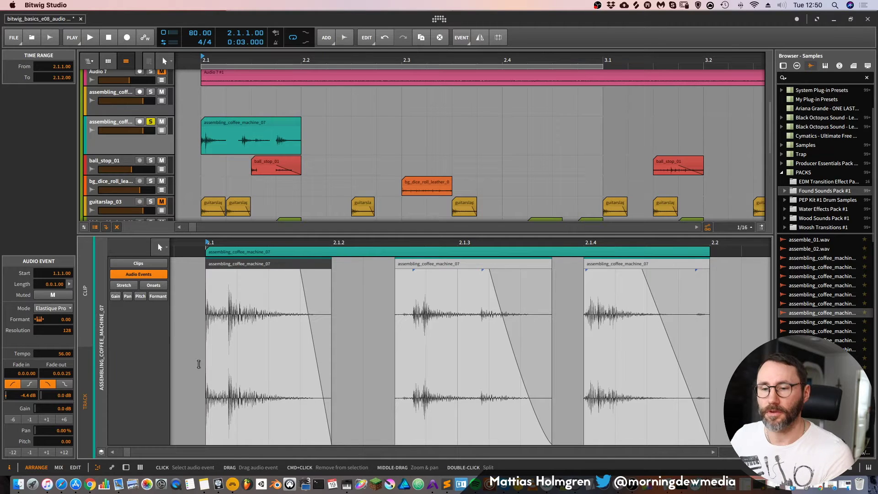
left_click(396, 240)
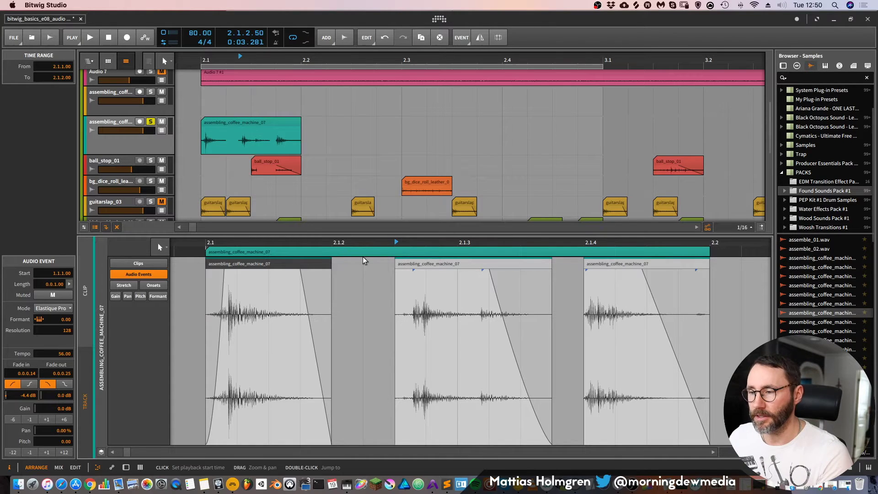
Play the faded audio events repeatedly, moving the playback start back to 2.1.
key("space")
key("space")
left_click(201, 59)
key("space")
key("space")
key("space")
key("space")
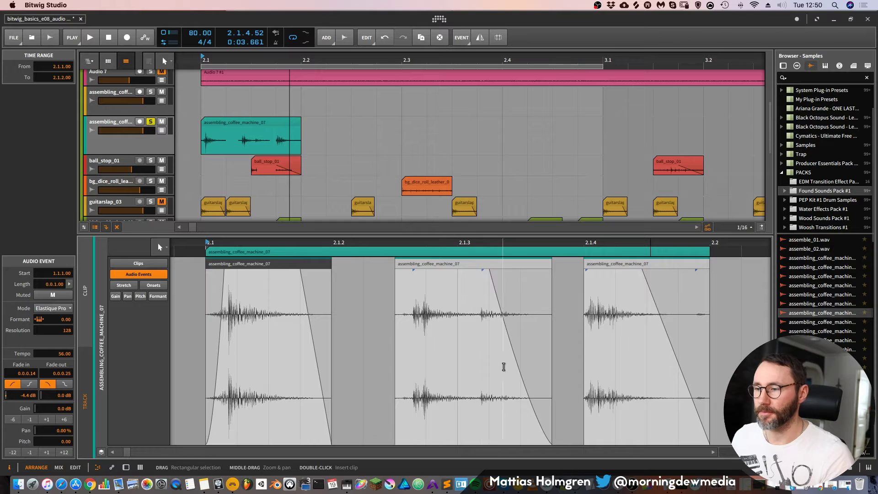
key("space")
key("space")
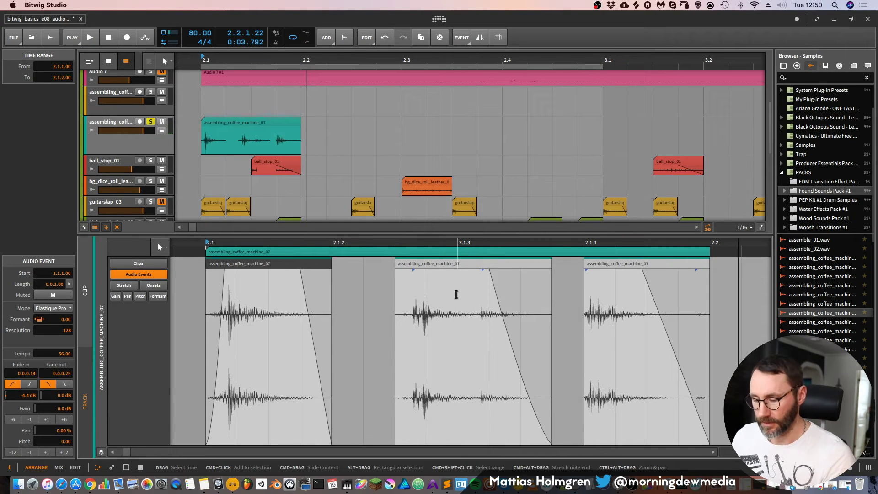
Split the second audio event at 2.1.3, delete the tail, and trim the remaining event's start to 1.1.2.64.
left_click(455, 268)
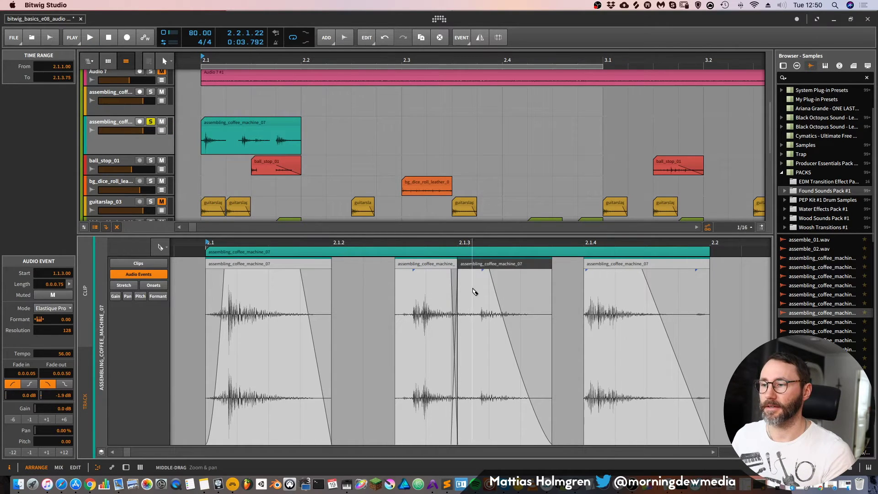
key("Delete")
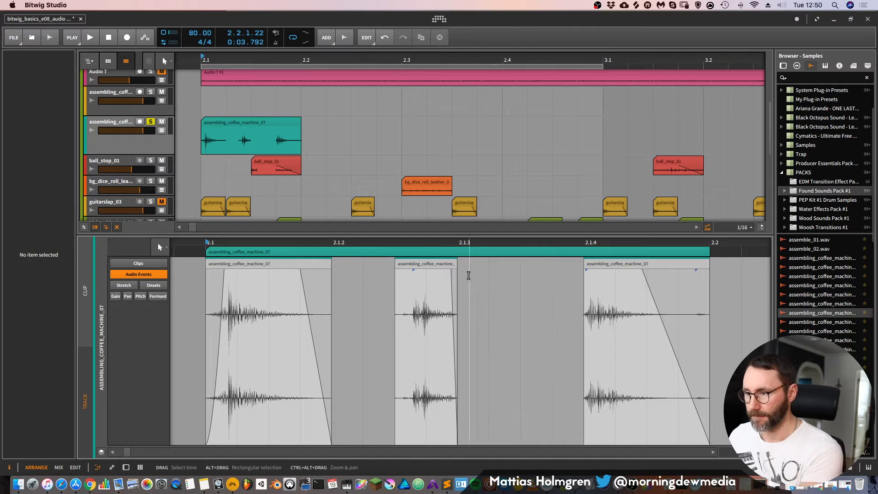
left_click(396, 265)
left_click_drag(396, 264, 411, 264)
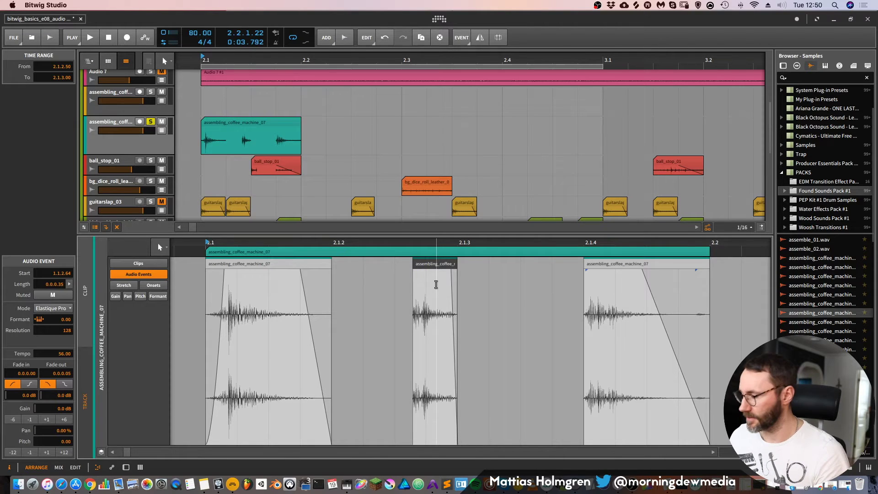
Shorten the trimmed middle event to 0.0.0.25 and place its start at 1.1.2.25.
left_click_drag(434, 262, 394, 264)
left_click(407, 264)
left_click(386, 262)
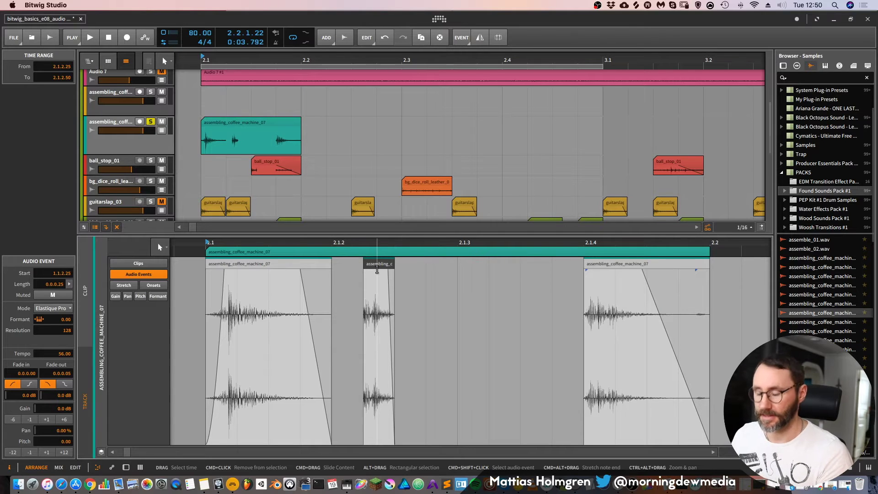
Duplicate the short middle event four times so that five copies follow each other directly.
key("super+d")
key("super+d")
key("super+d")
key("super+d")
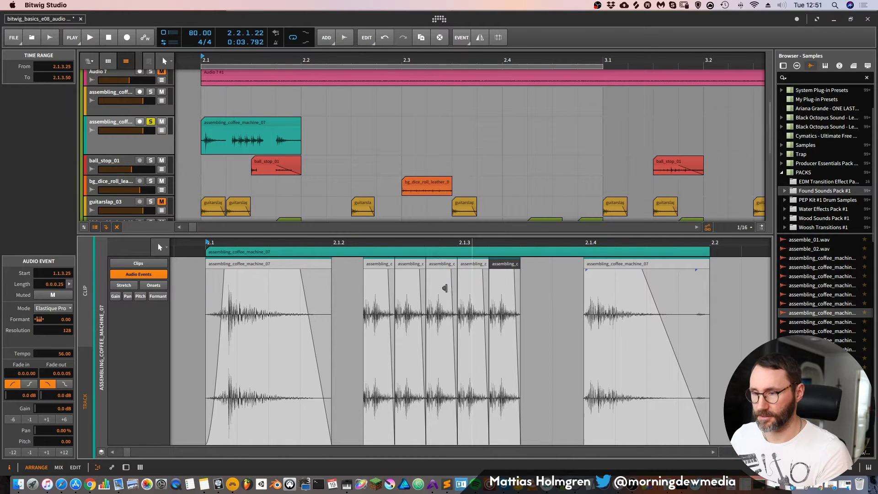
Play the clip from 2.1 several times to hear the row of repeated events.
key("space")
key("space")
key("space")
key("space")
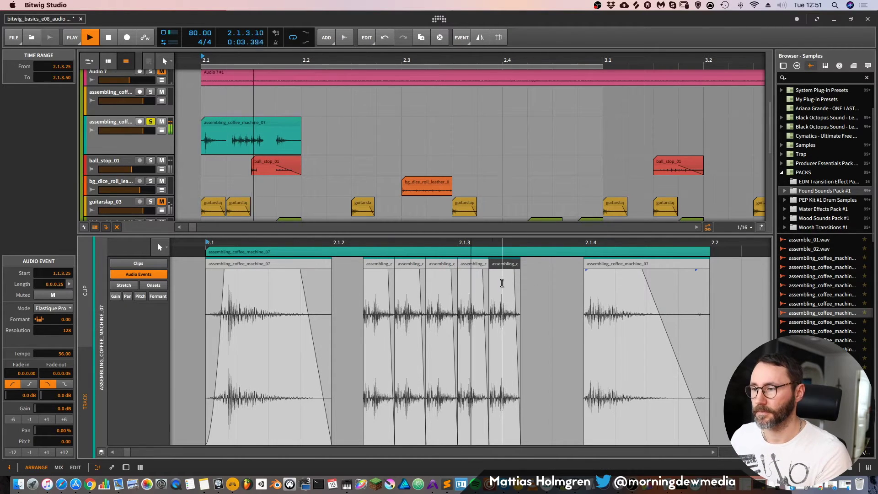
left_click_drag(510, 242, 469, 252)
key("space")
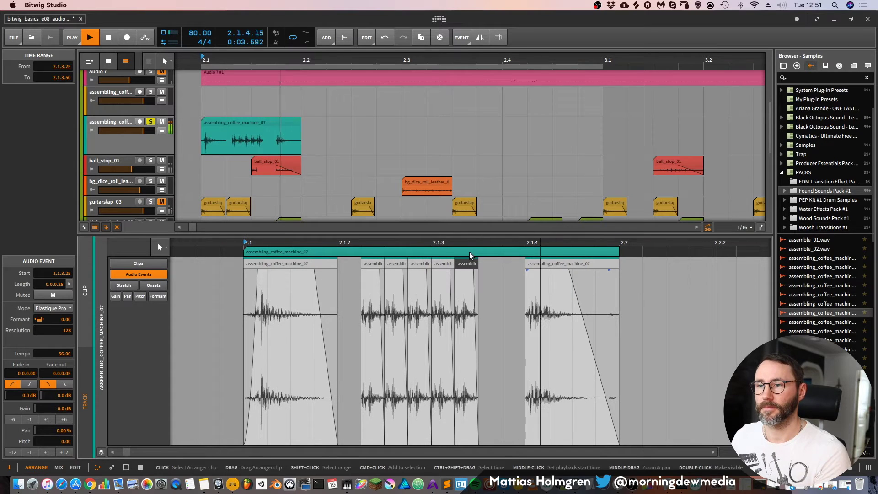
key("space")
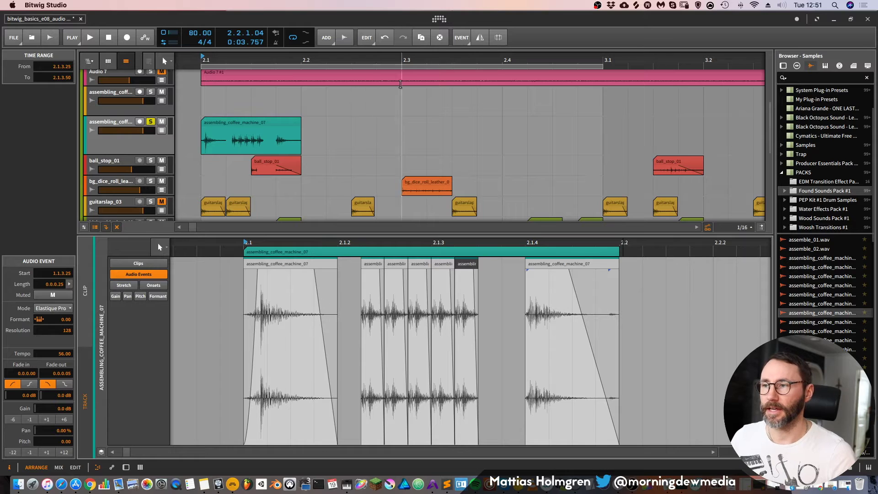
Try copying the guitarslap_03 clip to 2.1.4 and 2.2.2 on its track, and delete both copies.
left_click(209, 200)
left_click(237, 202)
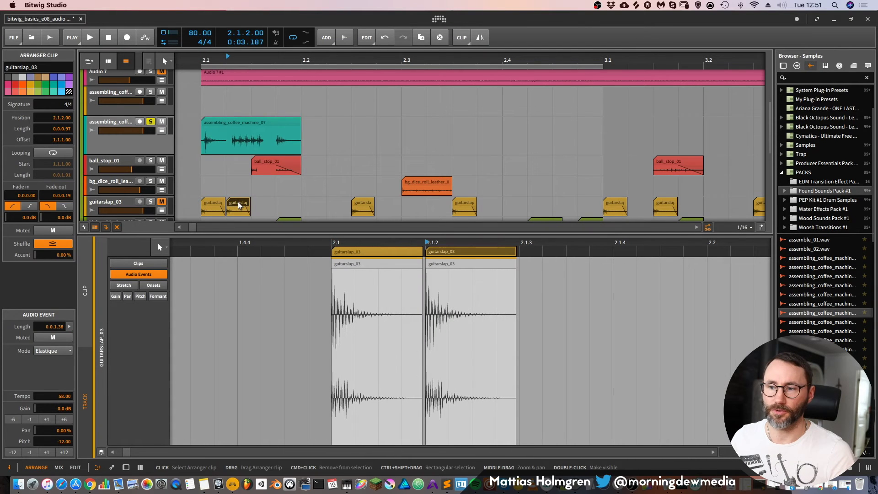
left_click_drag(238, 203, 332, 203)
left_click(321, 201)
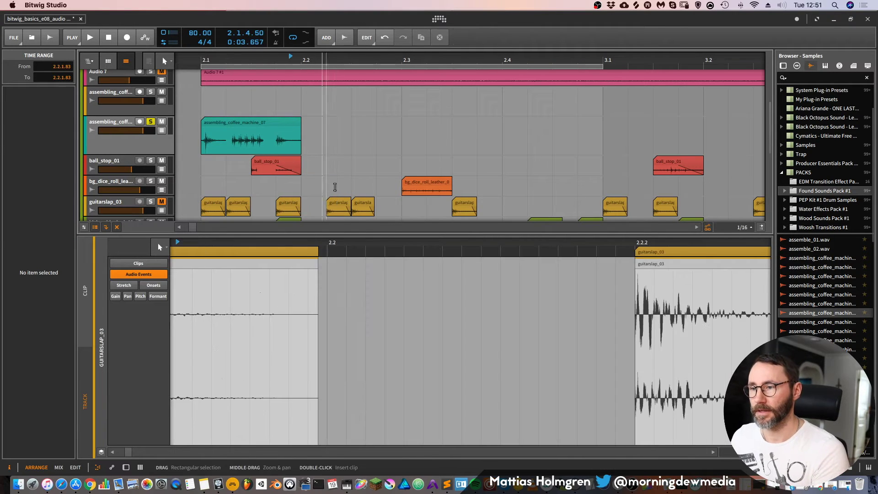
left_click(337, 202)
key("Delete")
left_click(288, 203)
key("Delete")
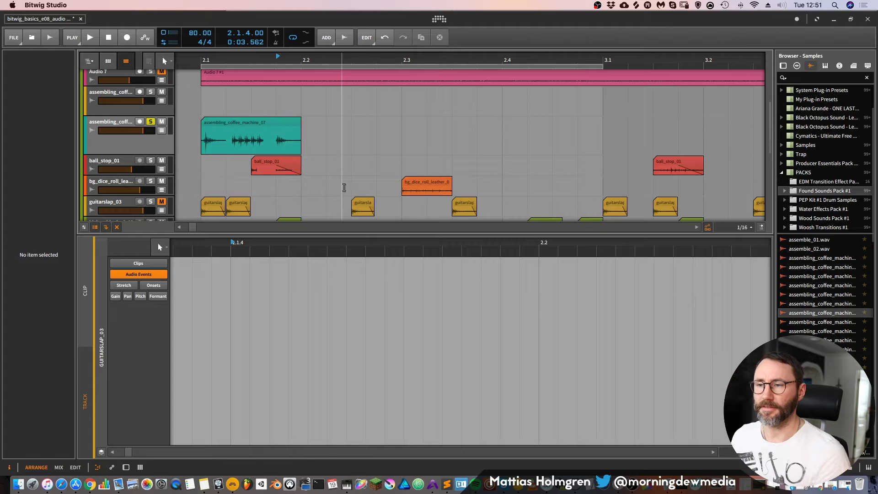
Select the assembling_coffee_machine_07 clip in the arranger and play it from 2.1.
left_click(168, 131)
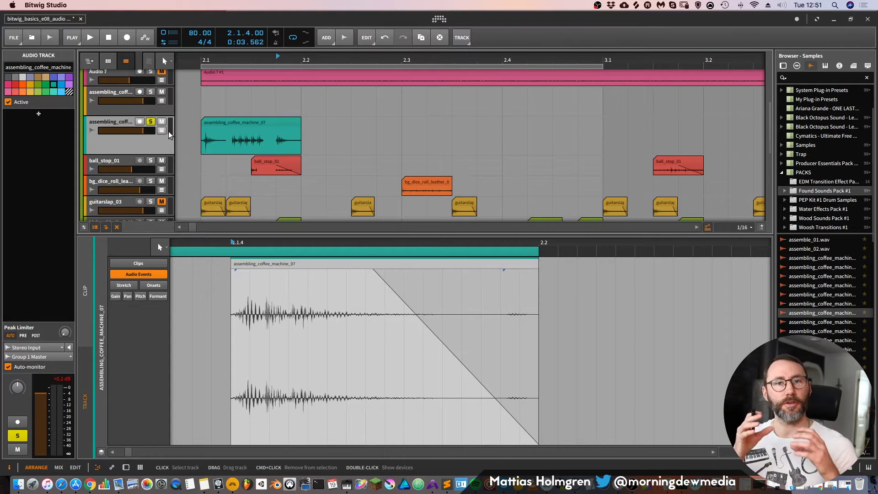
left_click_drag(301, 60, 356, 82)
left_click(343, 122)
key("space")
key("space")
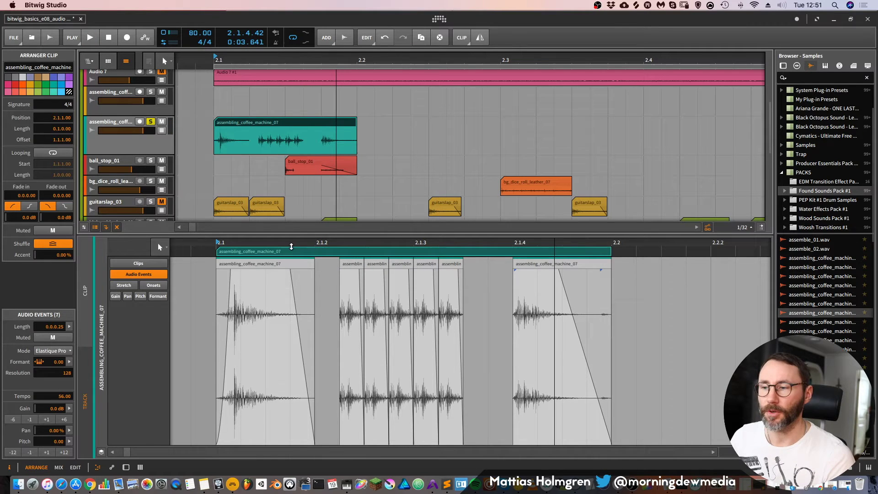
Show the pitch expression, make the first event's pitch fall from 12.00 to 0 at its beginning, and play the result.
left_click(142, 296)
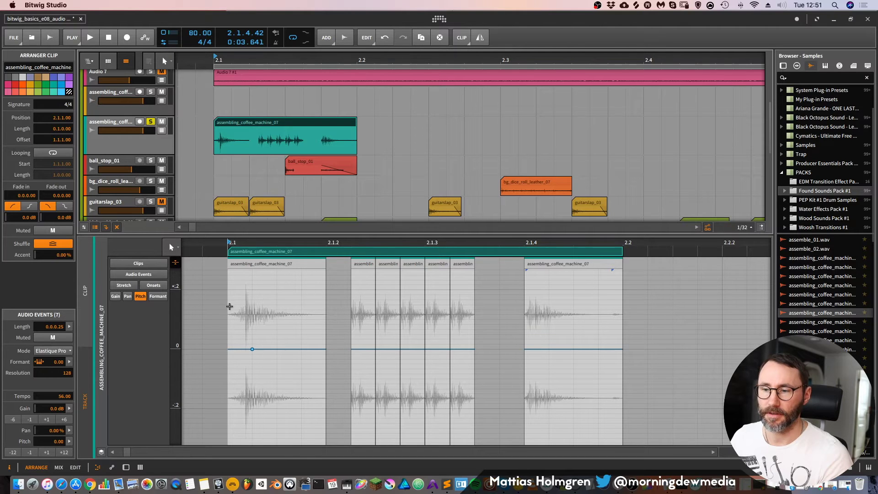
left_click_drag(234, 350, 228, 289)
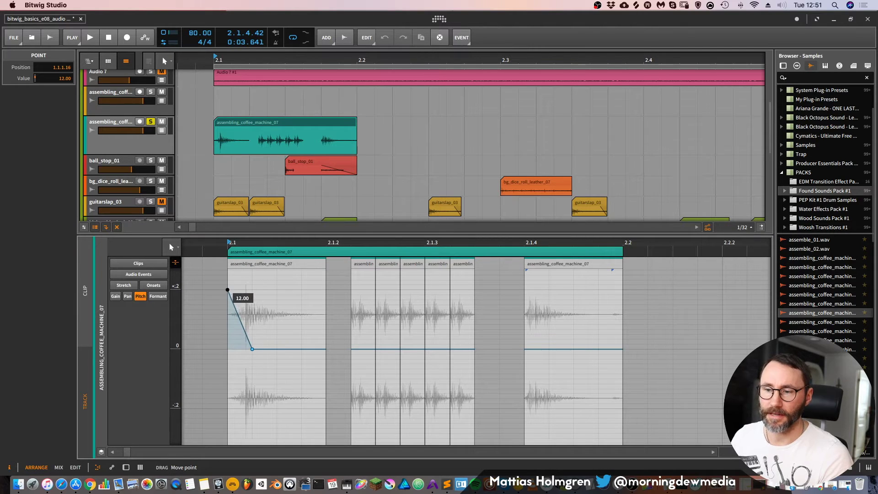
left_click_drag(176, 286, 141, 307)
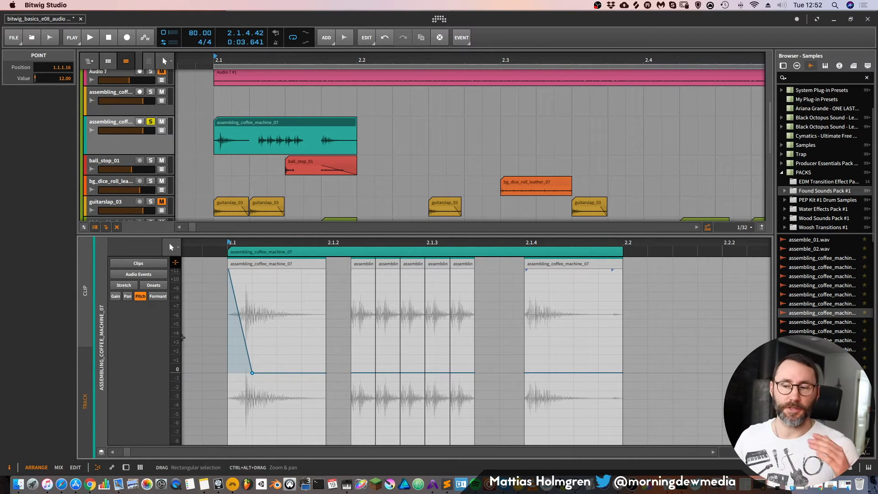
left_click_drag(178, 331, 196, 344)
left_click(196, 344)
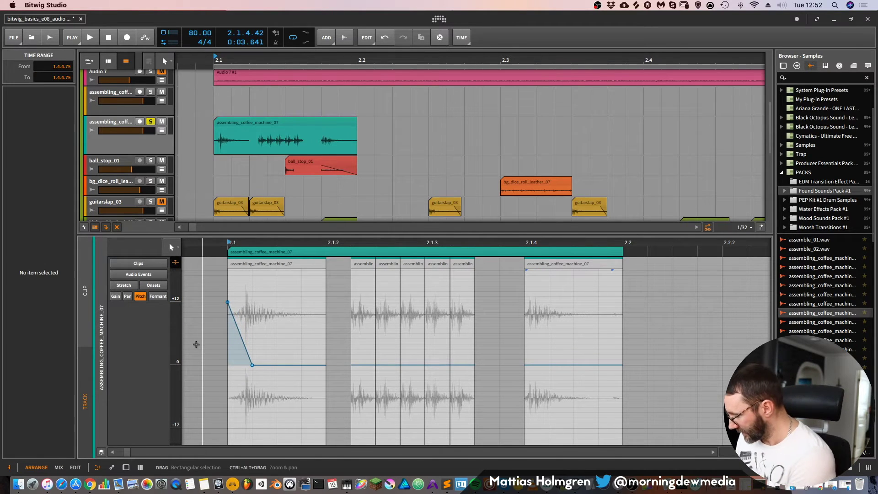
key("space")
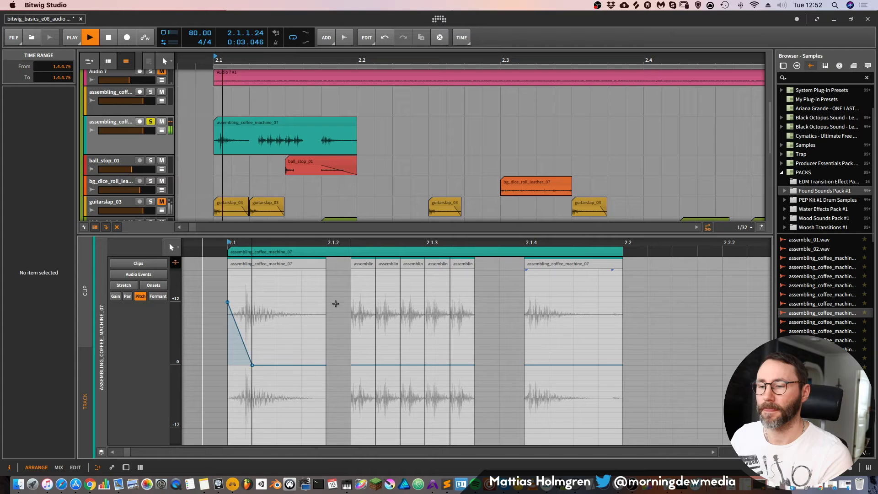
key("space")
Step the five repeated events' pitch down through 6.00, about 4, 0, about -4 and about -10, and play the clip.
left_click_drag(357, 365, 357, 349)
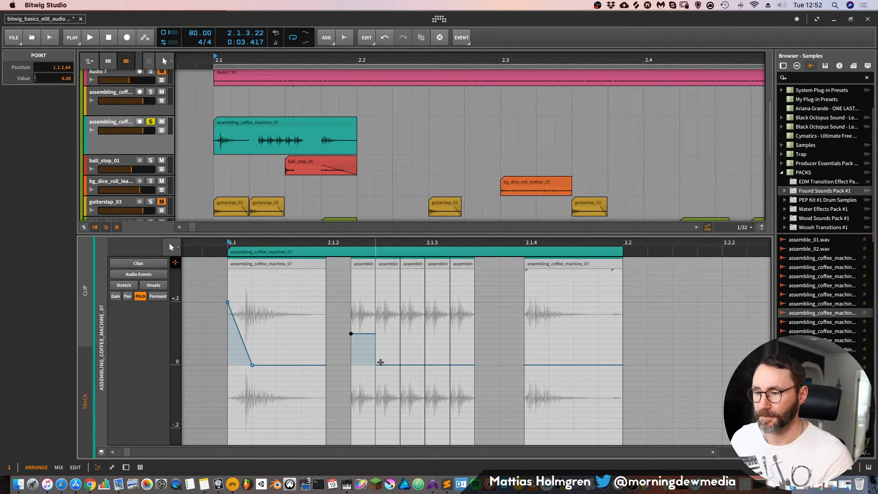
left_click_drag(404, 364, 451, 417)
key("space")
key("space")
left_click_drag(424, 355, 400, 364)
key("space")
key("space")
key("space")
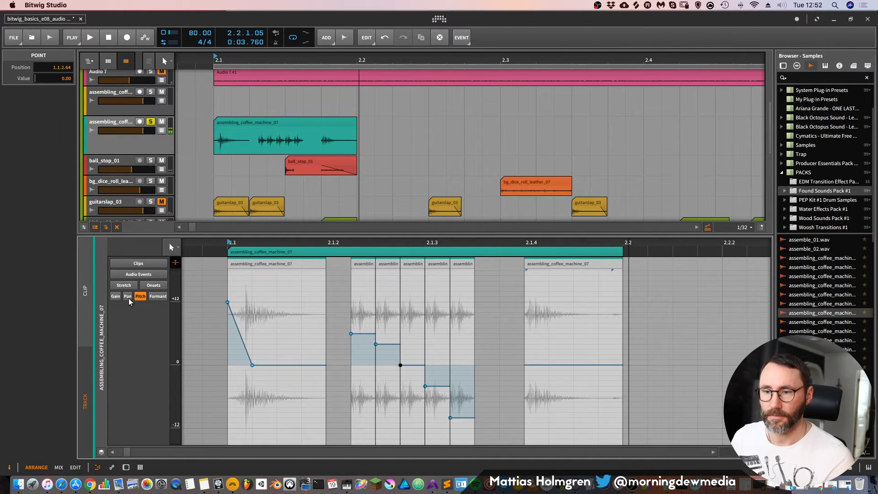
Show the pan expression and pan the five repeated events in steps from about 60% right to -100%, playing the clip.
left_click(128, 297)
left_click_drag(358, 361, 359, 306)
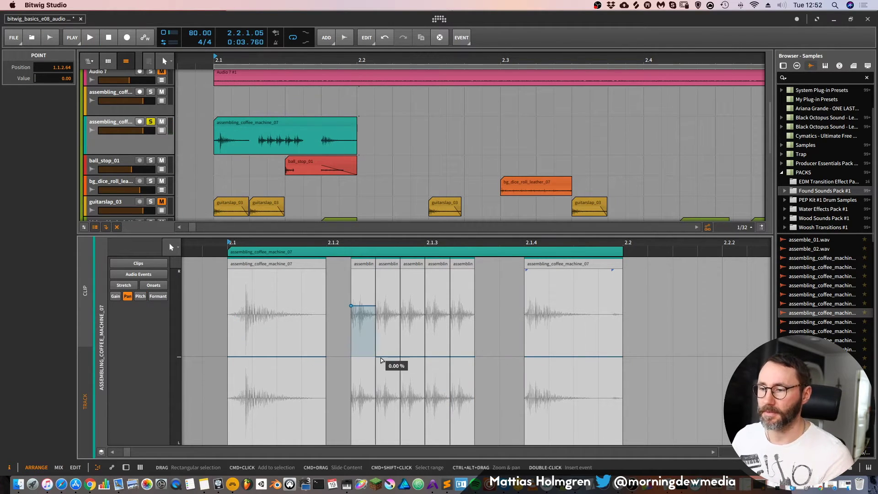
left_click_drag(388, 356, 387, 321)
left_click_drag(412, 356, 438, 415)
key("space")
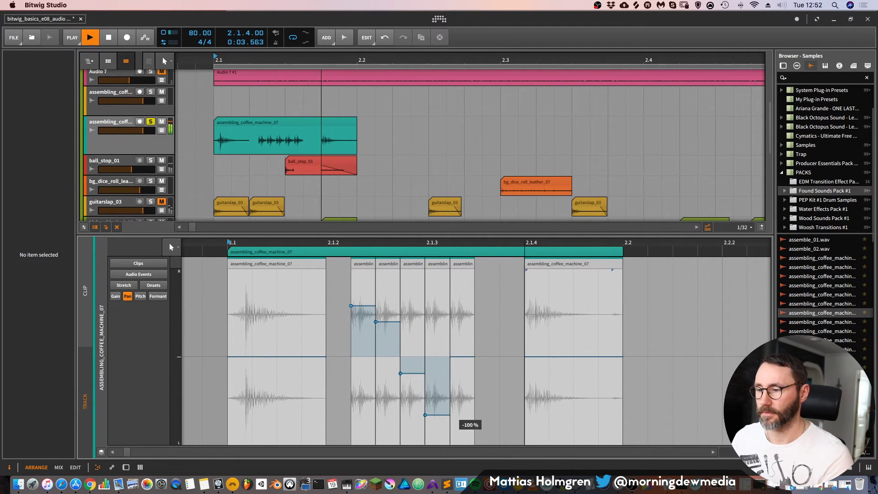
left_click_drag(462, 356, 463, 443)
key("space")
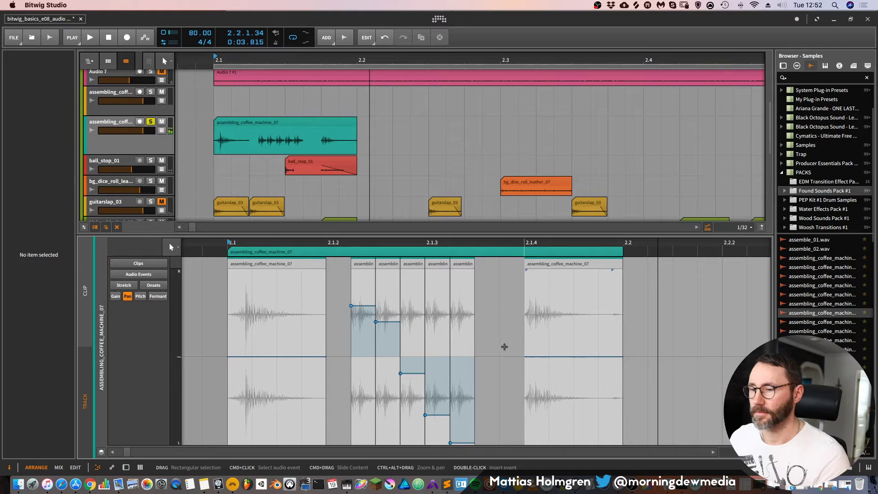
Return to the pitch expression, give the last event a curved rise from 0 to 11.00 at 1.1.4.15, and play it.
left_click(140, 296)
left_click(540, 364)
left_click_drag(544, 365, 537, 345)
key("space")
left_click_drag(548, 307, 538, 307)
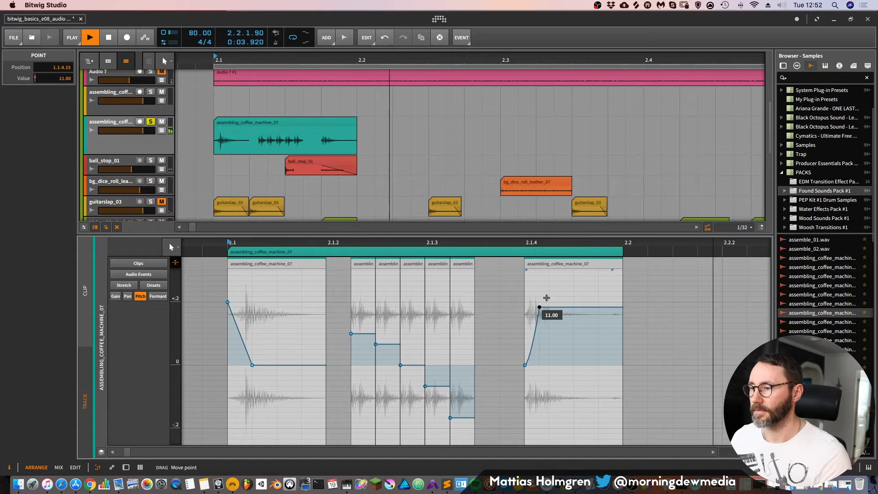
key("space")
Show the stretch view, play the clip, and choose Elastique Pro as the playback mode for all its events.
left_click(135, 287)
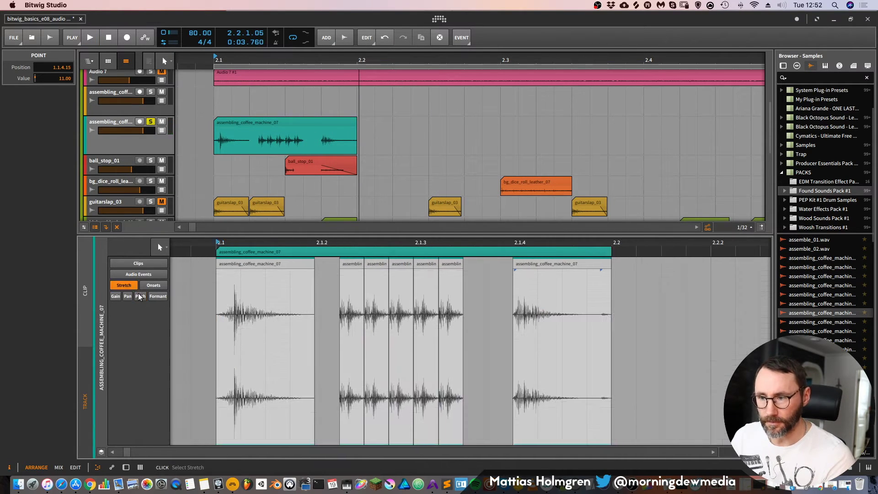
key("space")
key("space")
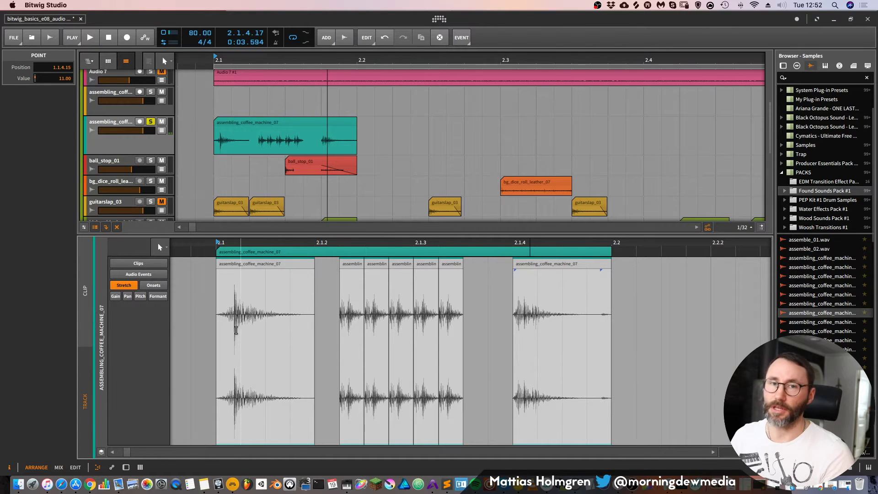
left_click(274, 250)
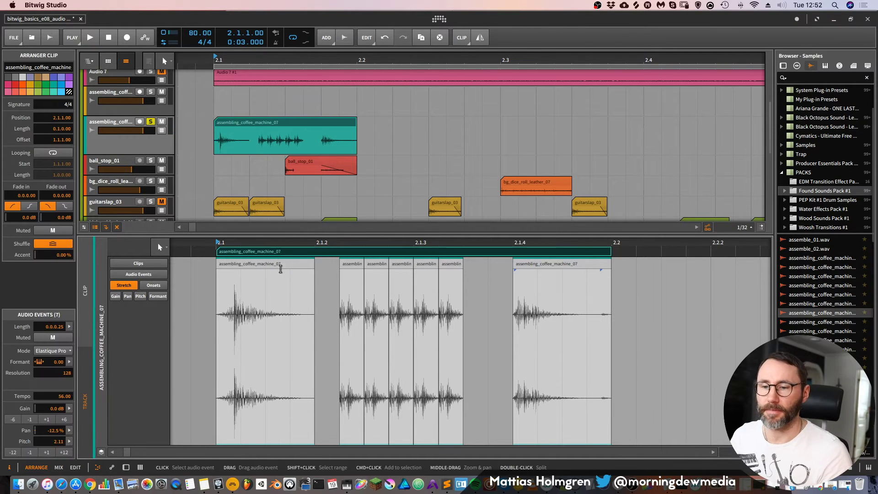
left_click(59, 351)
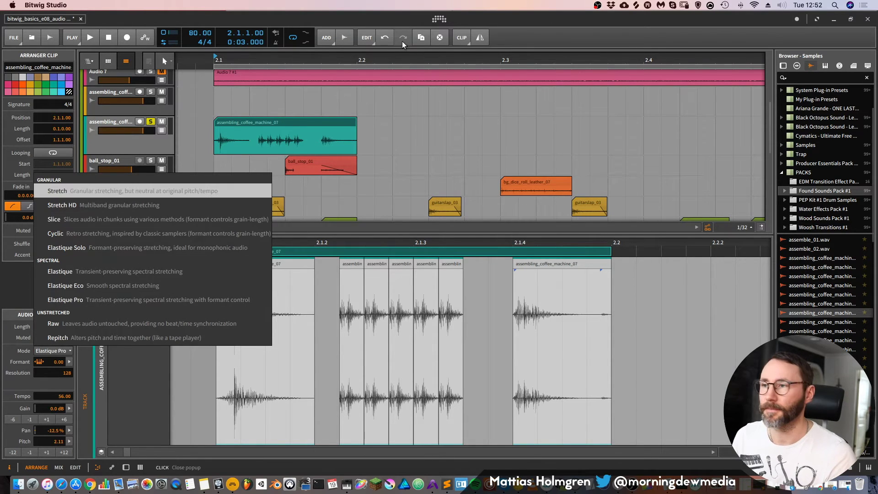
left_click(90, 301)
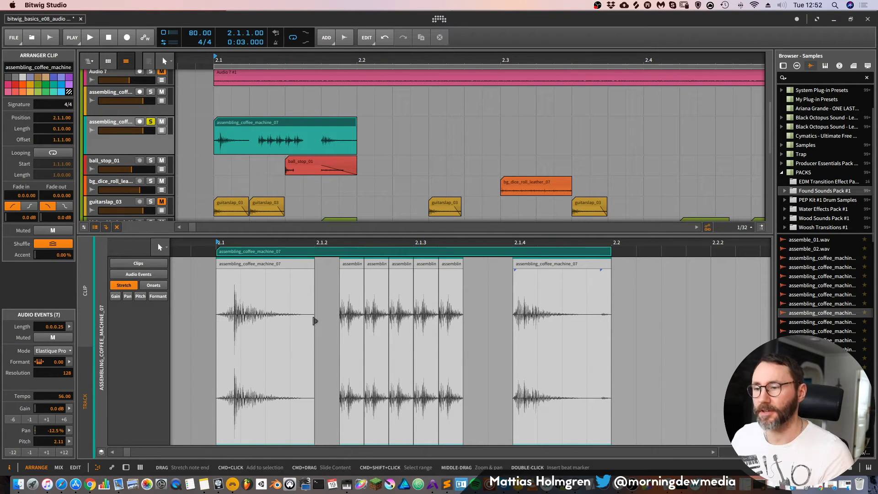
Try stretching the first event's end to about 2.1.3.75, play it, undo the stretch, and play the original again.
left_click_drag(314, 320, 487, 338)
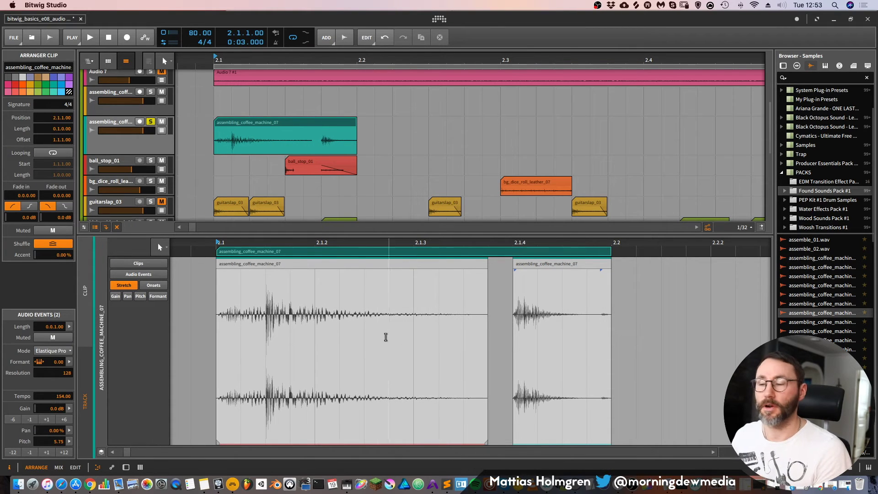
key("space")
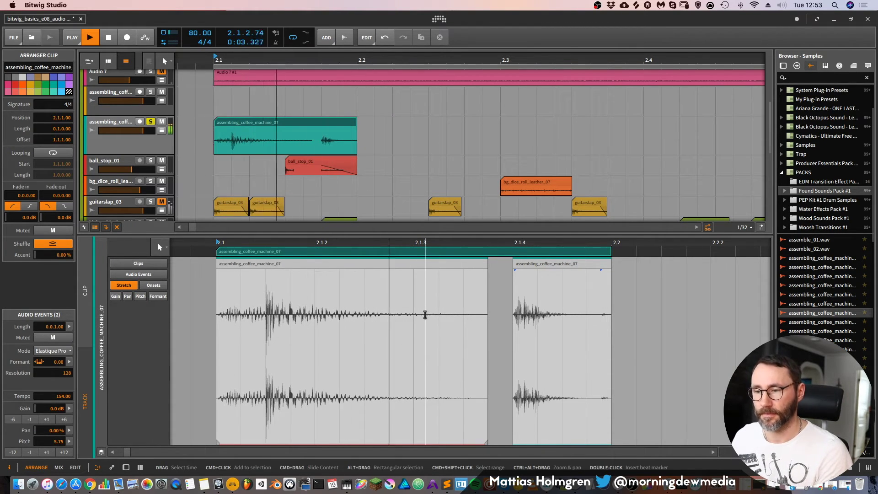
key("space")
key("super+z")
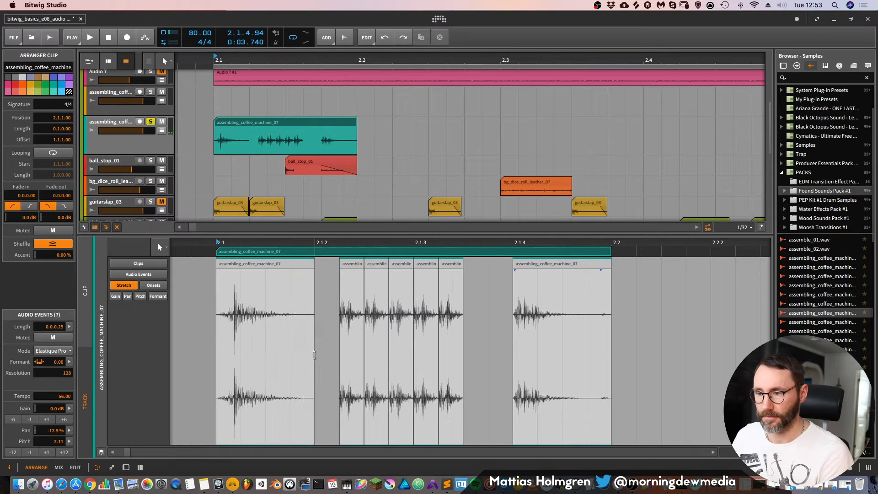
key("space")
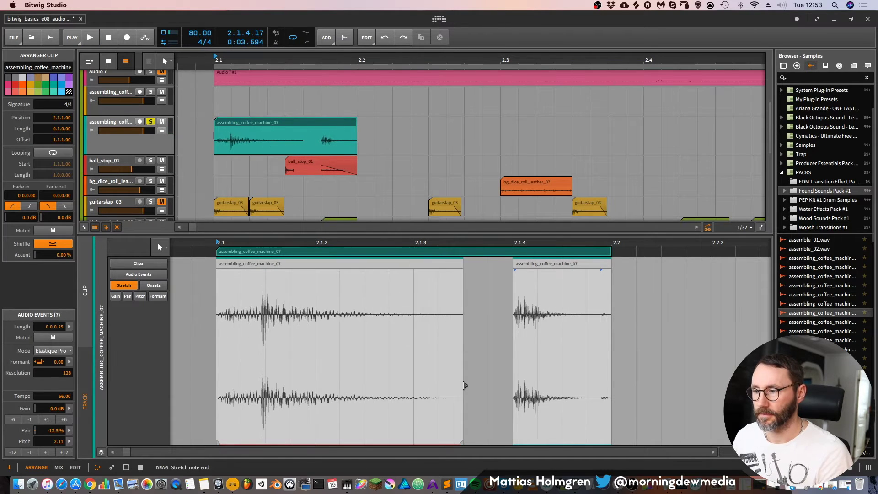
Duplicate the assembling_coffee_machine_07 clip directly after itself in the arranger and set the loop region's length to 0.2.0.00.
key("space")
left_click_drag(440, 60, 406, 39)
left_click(348, 120)
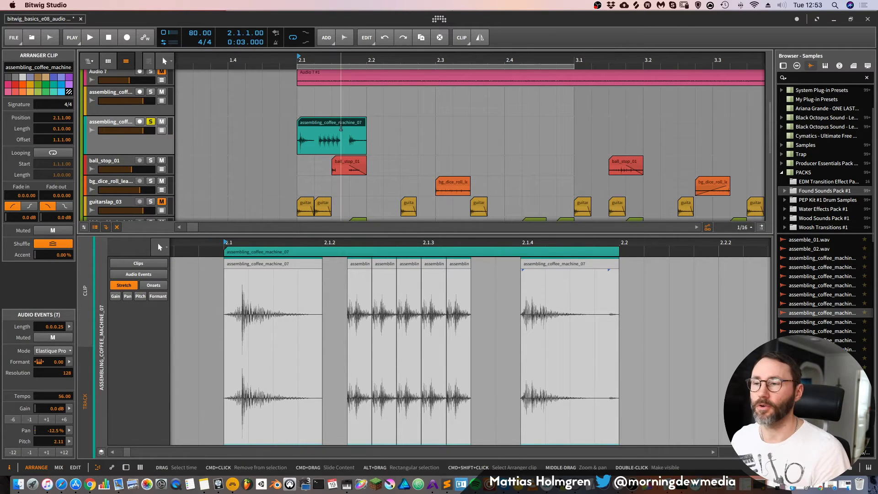
key("super+d")
left_click_drag(431, 58, 445, 69)
left_click_drag(646, 65, 474, 66)
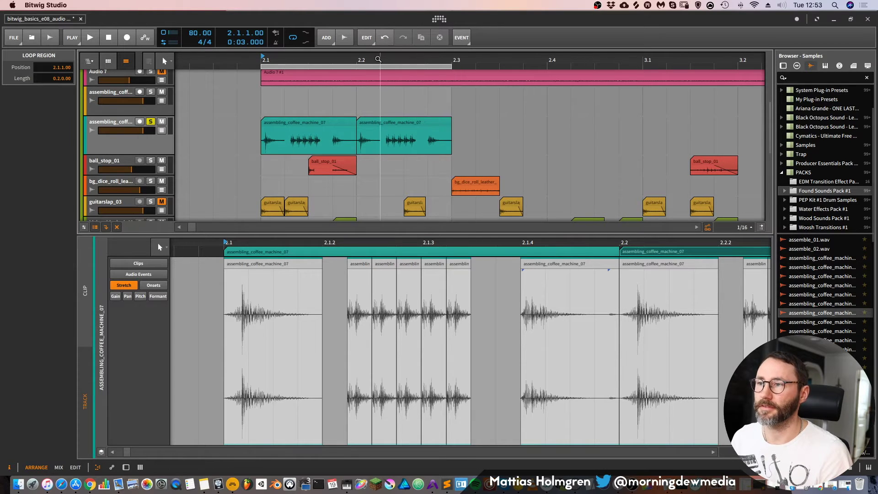
Stretch the end of the first audio event in the duplicated clip to a length of 0.0.2.50 and play both clips.
scroll(378, 59, "up", 2)
left_click(411, 121)
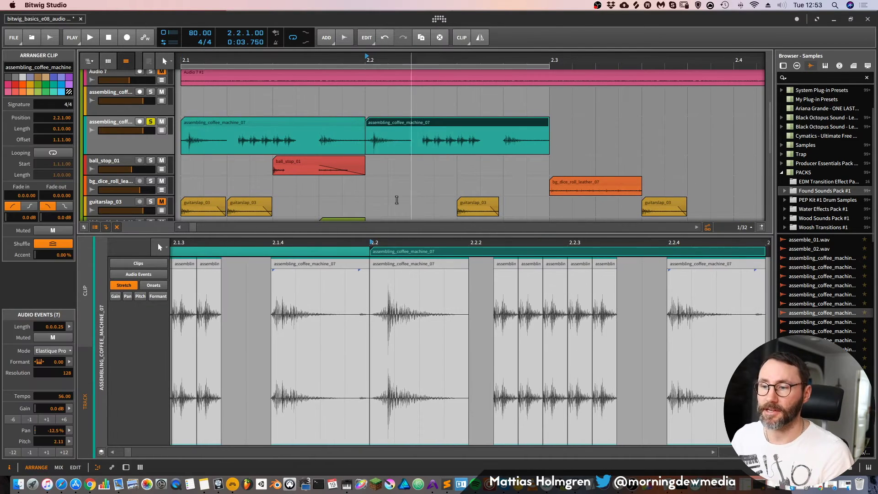
left_click_drag(392, 243, 389, 289)
left_click_drag(434, 264, 533, 260)
key("super+z")
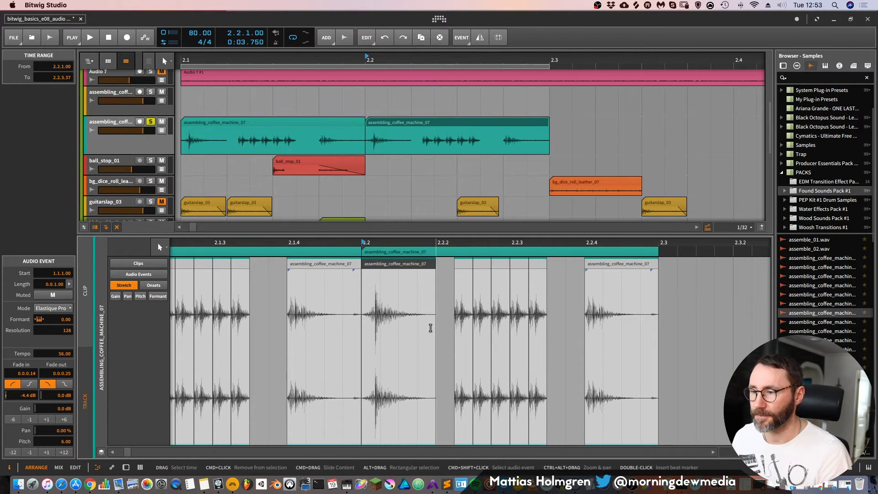
left_click_drag(436, 328, 544, 335)
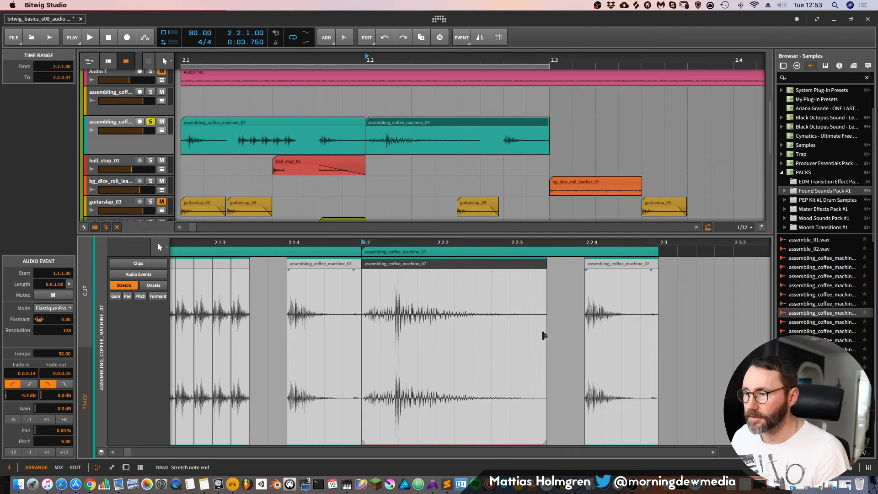
scroll(544, 308, "down", 2)
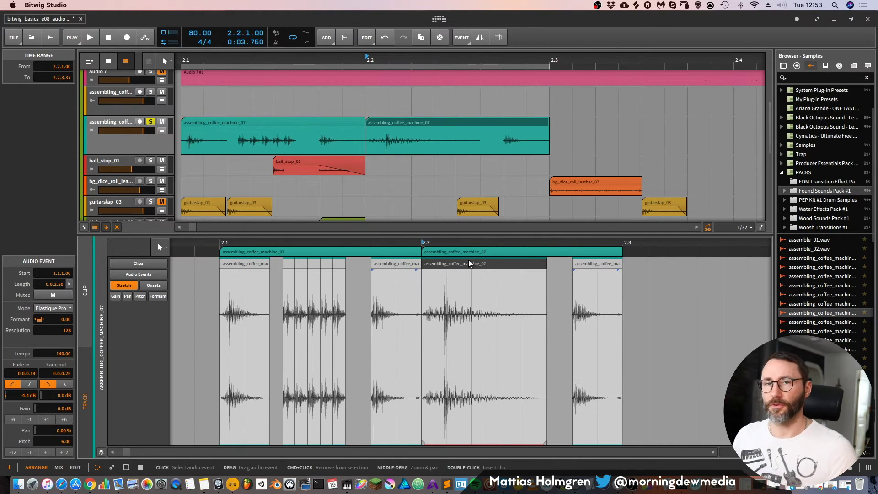
key("space")
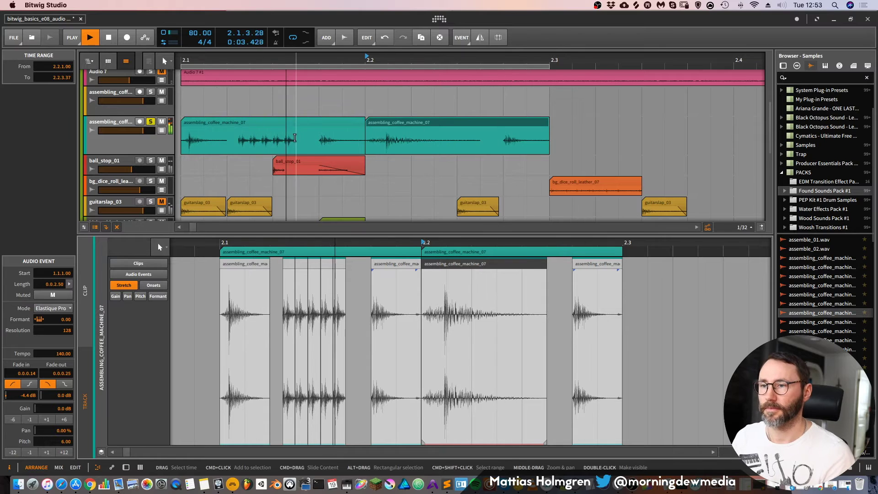
scroll(327, 243, "up", 3)
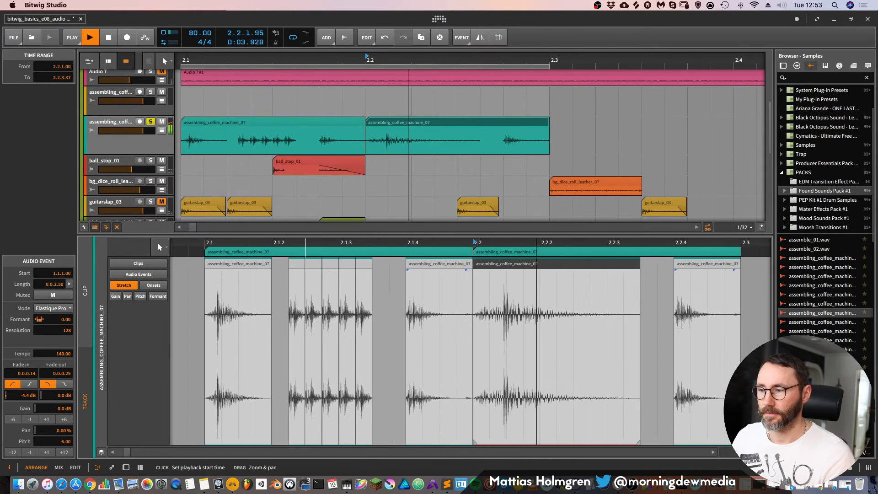
key("space")
Slide the audio earlier inside the first clip's first event and set that event's fade-in to 0.0.0.00.
scroll(241, 340, "up", 4)
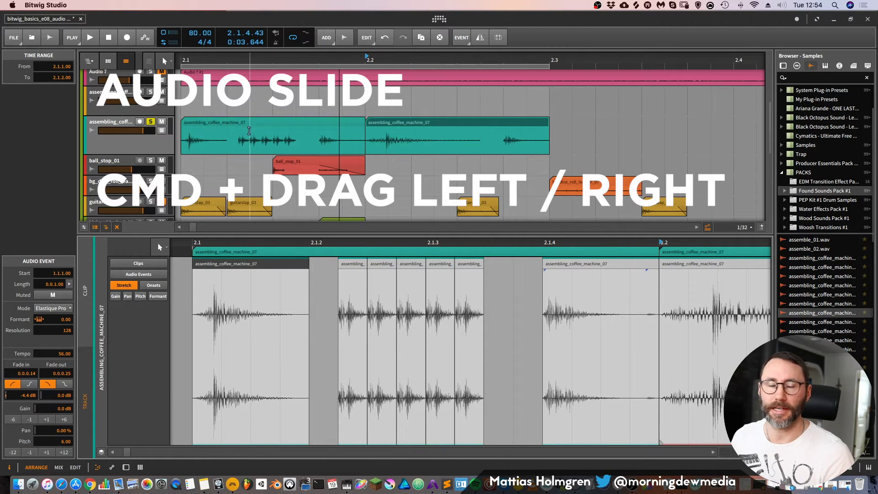
mouse_move(213, 318)
left_mouse_down()
mouse_move(250, 317)
mouse_move(204, 323)
left_mouse_up()
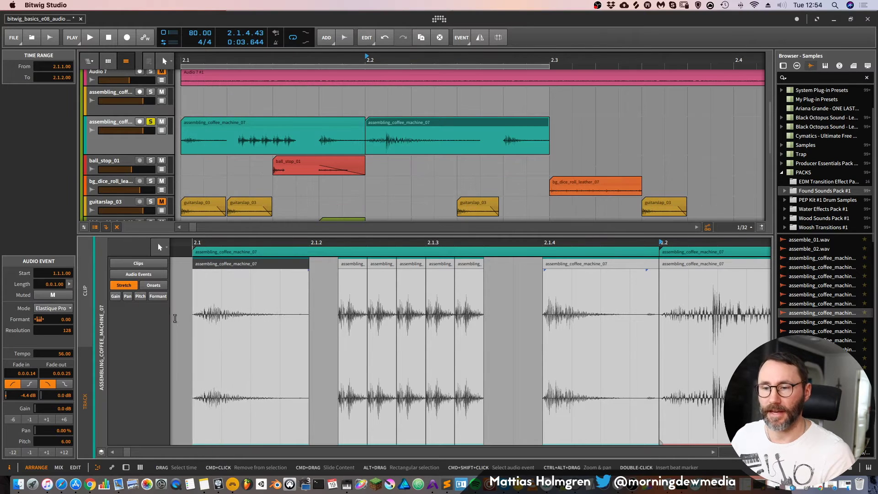
left_click(116, 297)
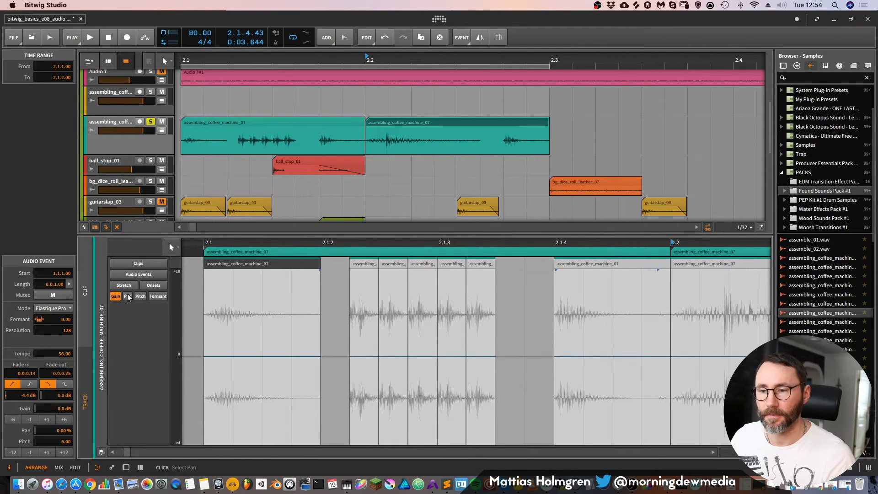
left_click(140, 273)
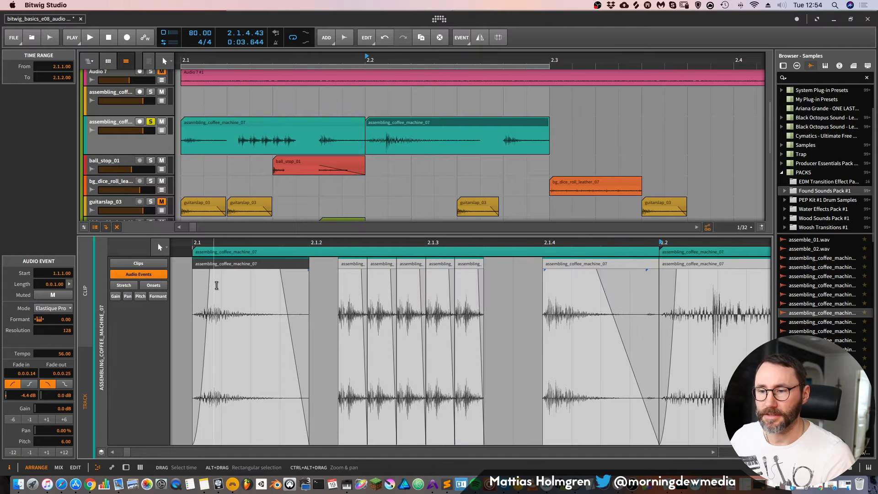
left_click_drag(208, 270, 192, 271)
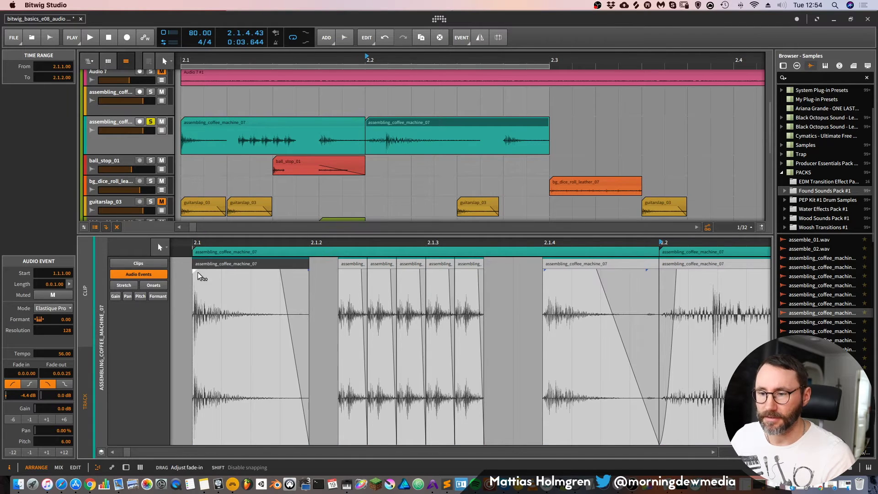
Play the clips from 2.1 to hear the slid first event without its fade-in.
key("space")
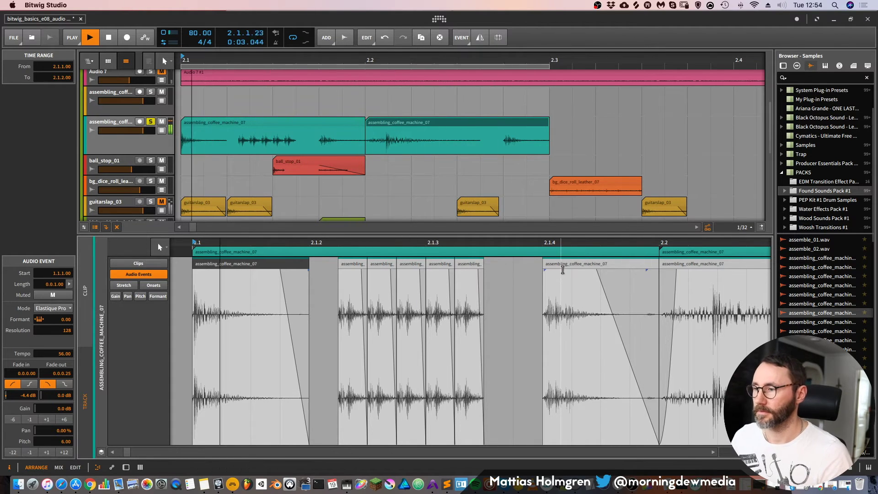
scroll(560, 276, "down", 5)
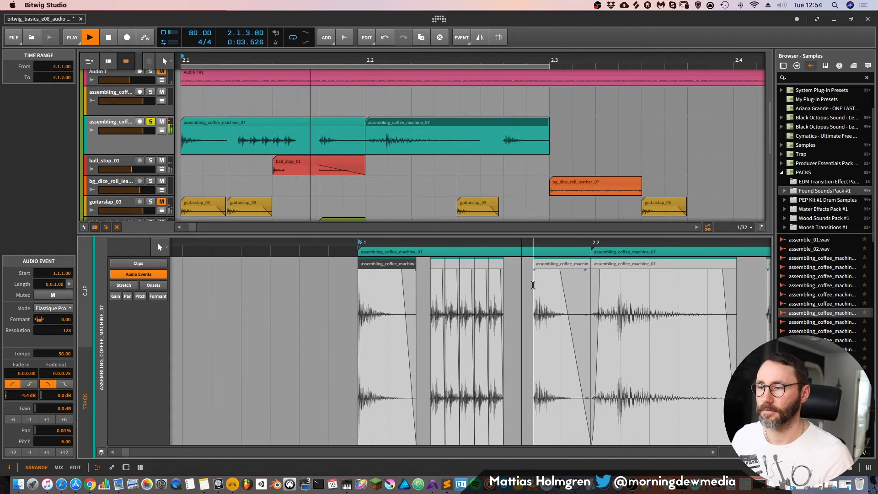
left_click_drag(517, 242, 387, 338)
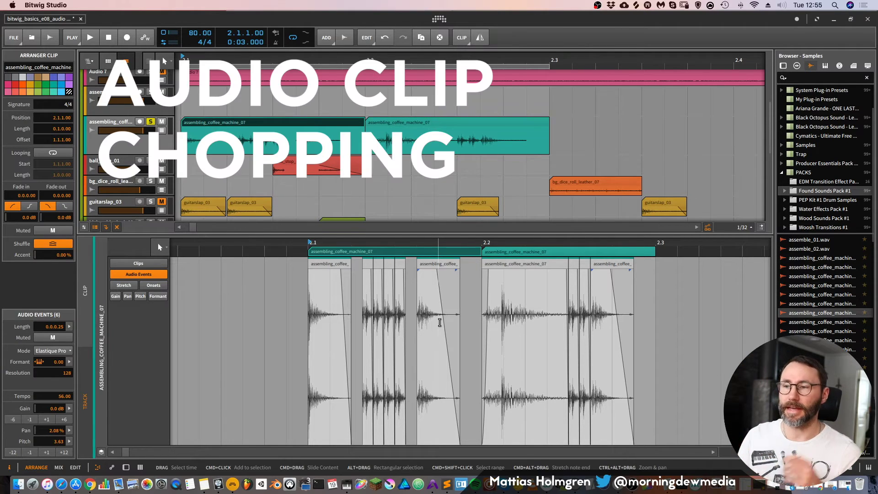
Split the first arranger clip at 2.1.2.00 with the Knife tool and trim the second piece's start to 2.1.2.25.
left_click(315, 164)
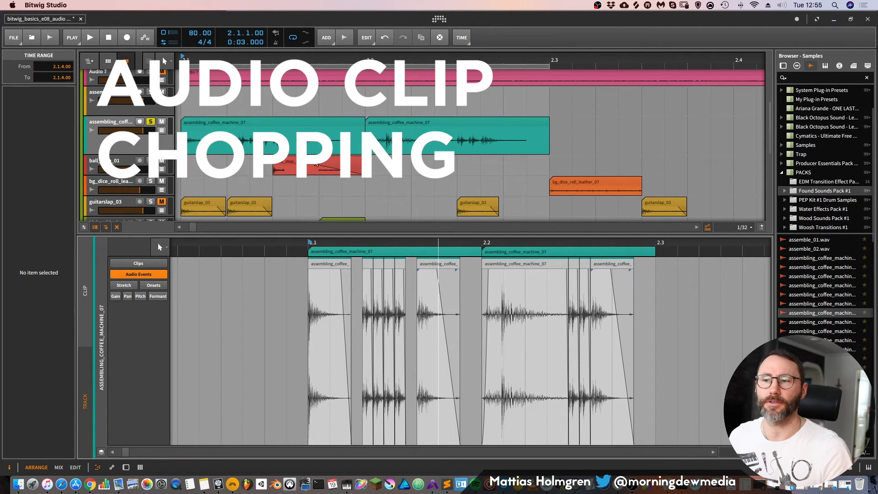
left_click(298, 121)
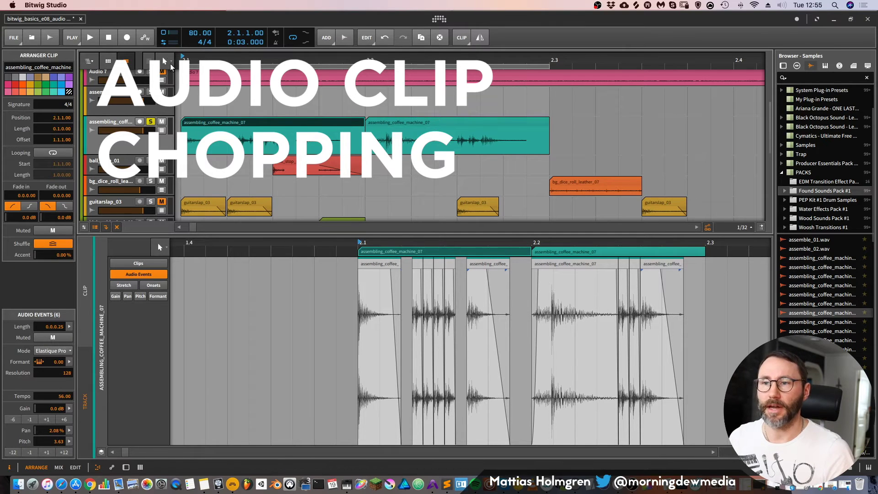
left_click(166, 61)
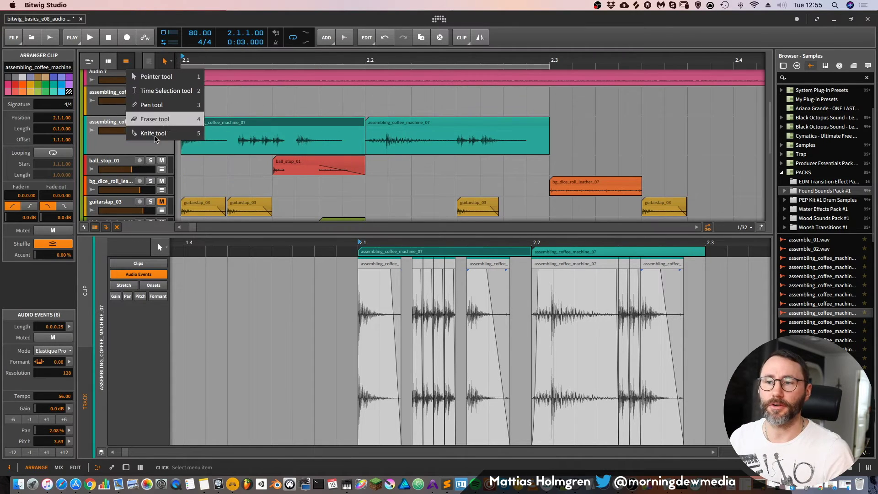
left_click(284, 15)
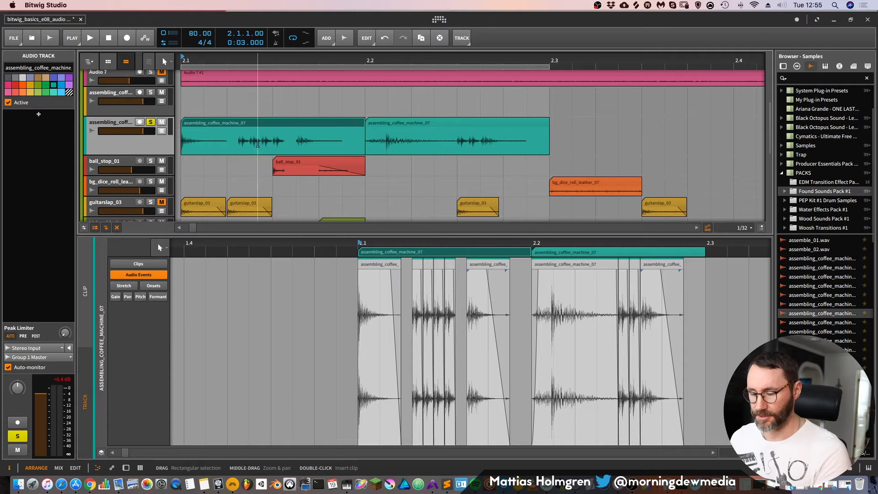
left_click(230, 131)
key("1")
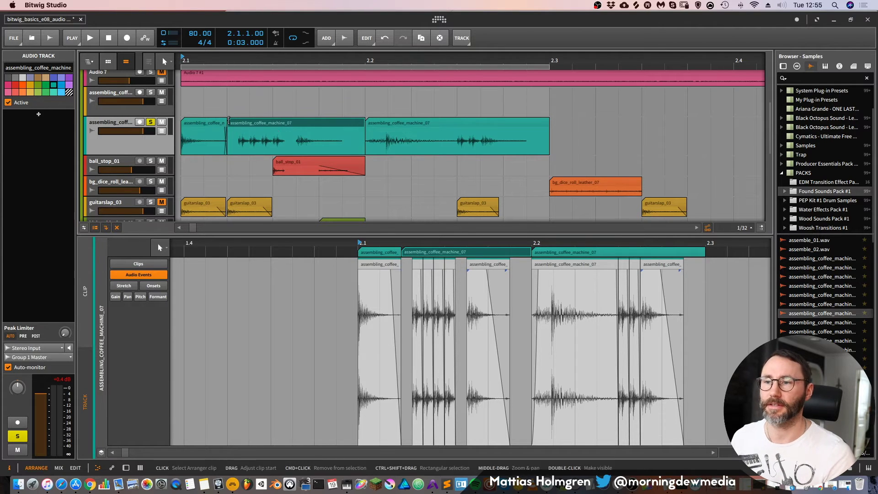
left_click_drag(230, 123, 234, 123)
Split the trimmed piece at 2.1.3.25 with the Knife tool and move its first part to 2.1.2.00.
key("5")
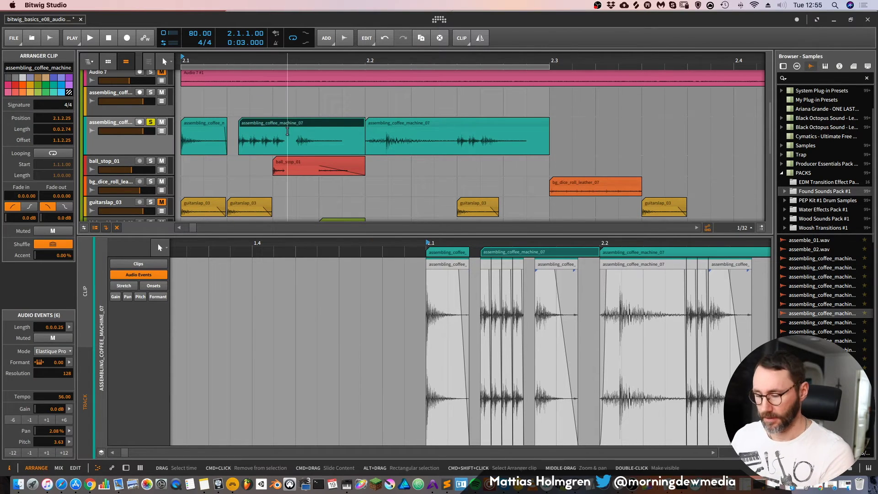
left_click(286, 128)
key("1")
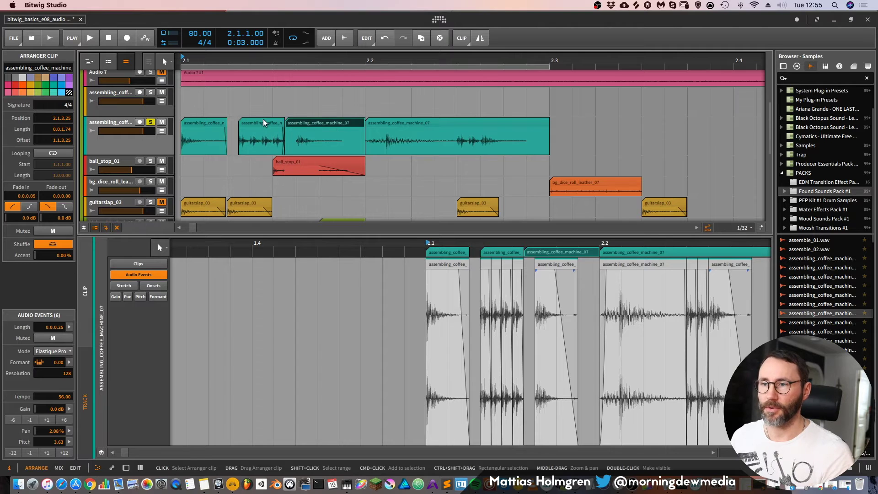
left_click_drag(262, 119, 255, 119)
Play the rearranged clip pieces from 2.1.
left_click_drag(195, 64, 183, 58)
key("space")
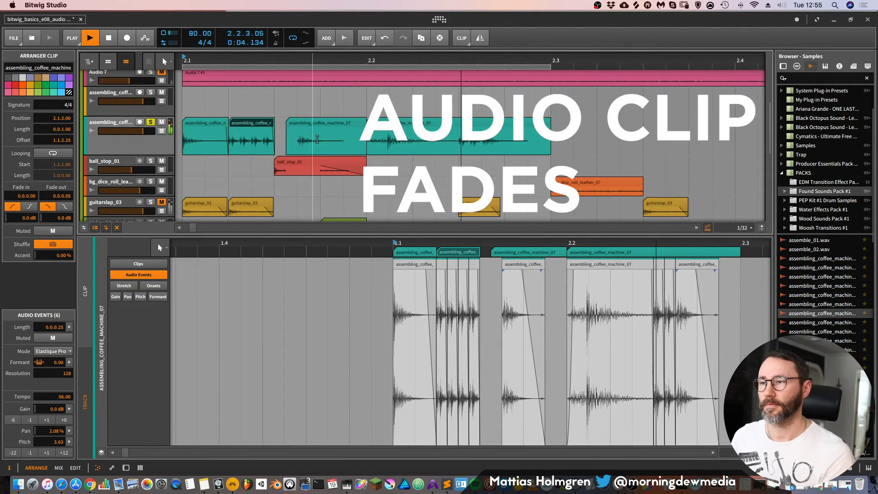
key("space")
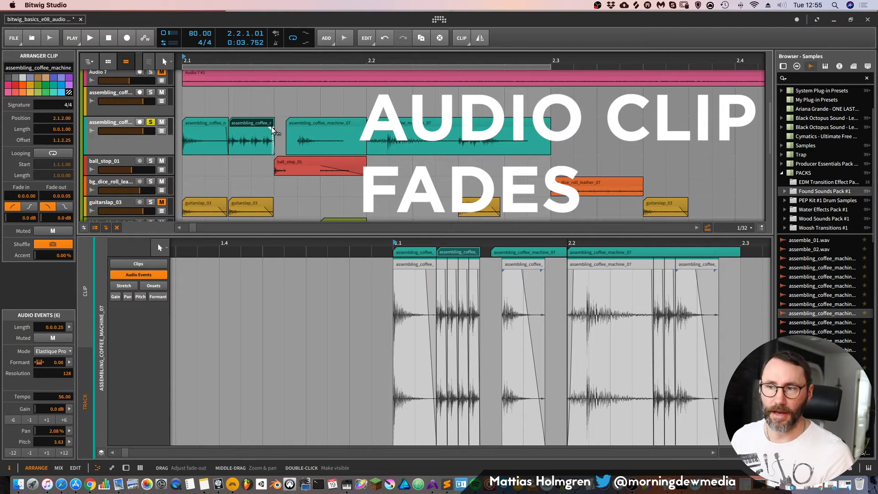
Lengthen the fade-out of the clip piece at 2.1.2.00 to 0.0.0.76 and examine its waveform in the detail editor.
left_click_drag(259, 127, 237, 131)
left_click(245, 123)
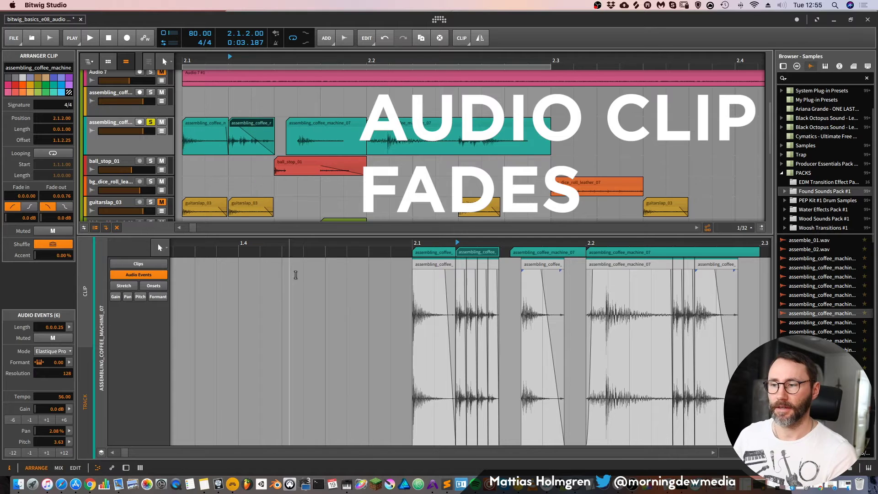
left_click(240, 97)
left_click(242, 122)
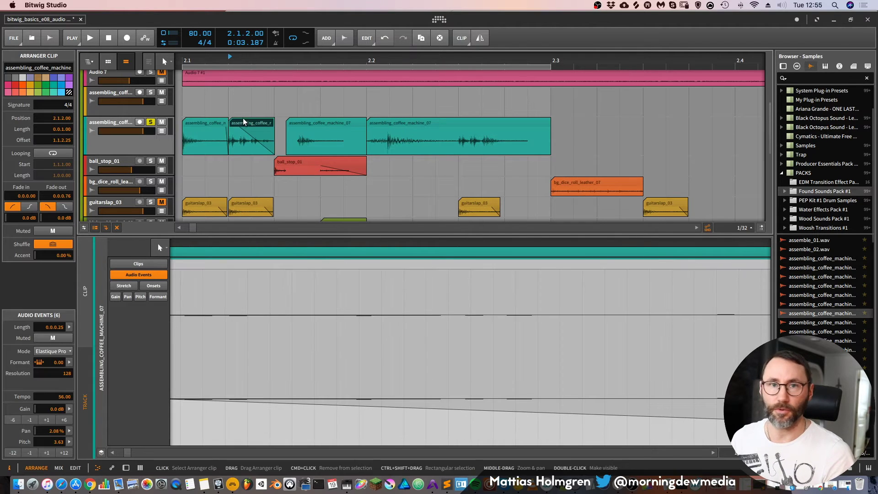
left_click_drag(366, 242, 479, 483)
left_click_drag(414, 242, 398, 276)
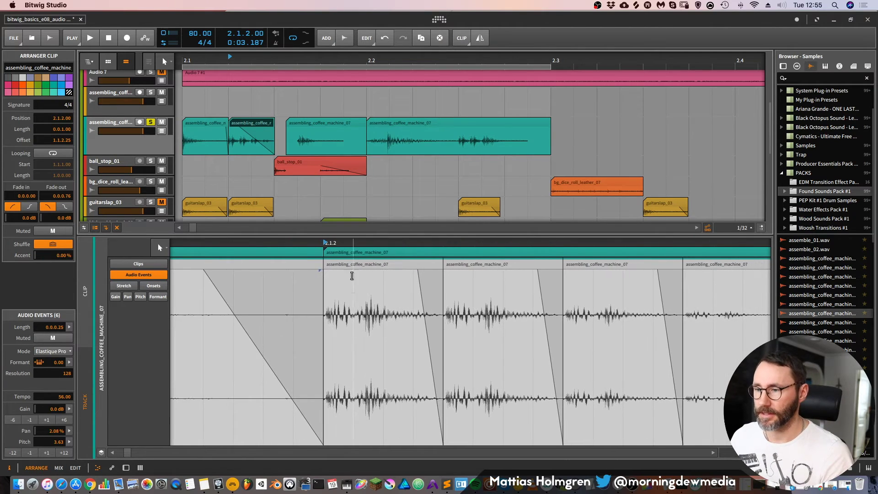
left_click_drag(389, 245, 303, 297)
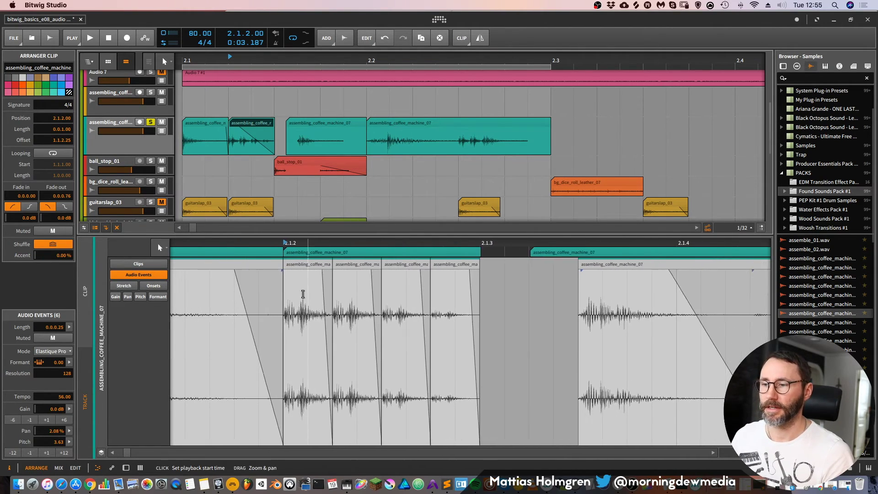
Shorten the fade-out of the clip piece at 2.1.2.00 to 0.0.0.06 and play it.
mouse_move(238, 132)
left_mouse_down()
mouse_move(271, 137)
mouse_move(236, 136)
mouse_move(252, 137)
left_mouse_up()
left_click_drag(241, 135, 269, 132)
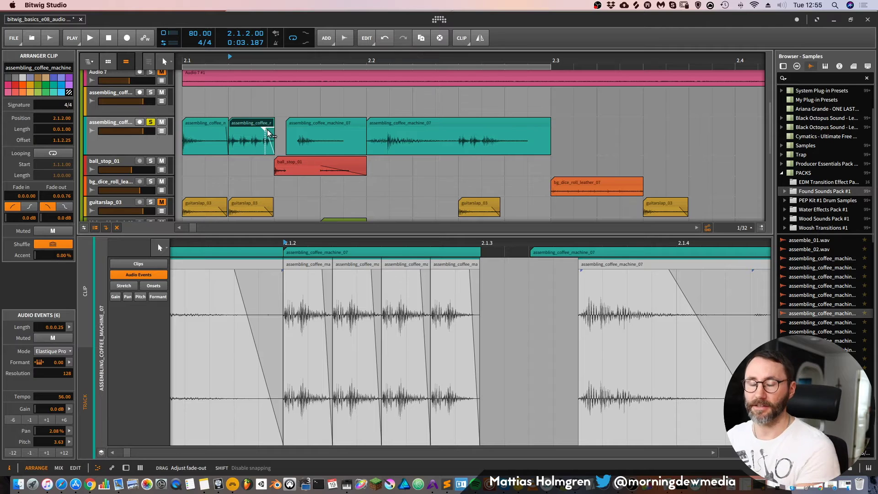
mouse_move(269, 133)
left_mouse_down()
mouse_move(229, 133)
mouse_move(275, 134)
left_mouse_up()
key("space")
left_click_drag(492, 243, 323, 243)
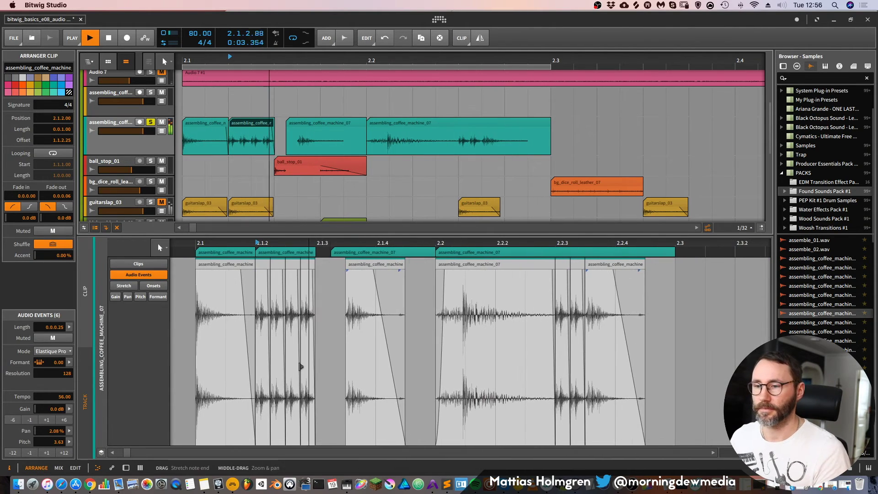
key("space")
Lower the pitch of the first clip piece's audio events by one octave to -8.37 and play it.
left_click(240, 251)
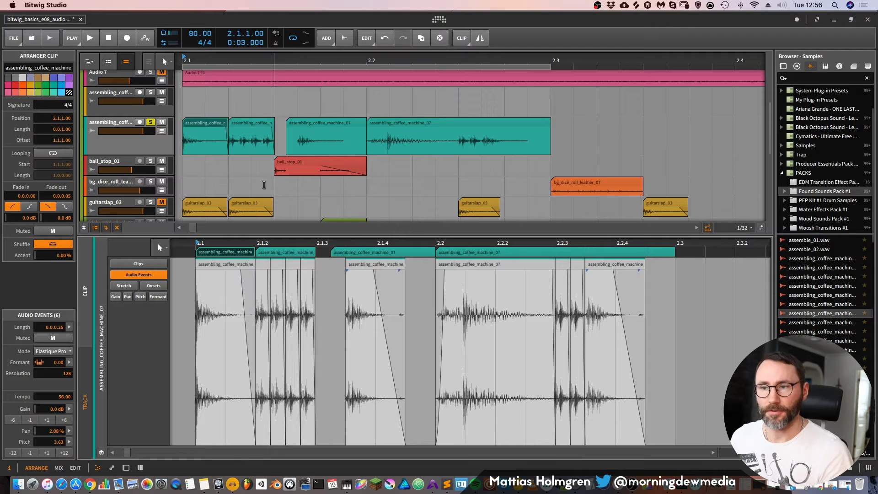
left_click_drag(274, 60, 311, 103)
left_click_drag(346, 244, 344, 243)
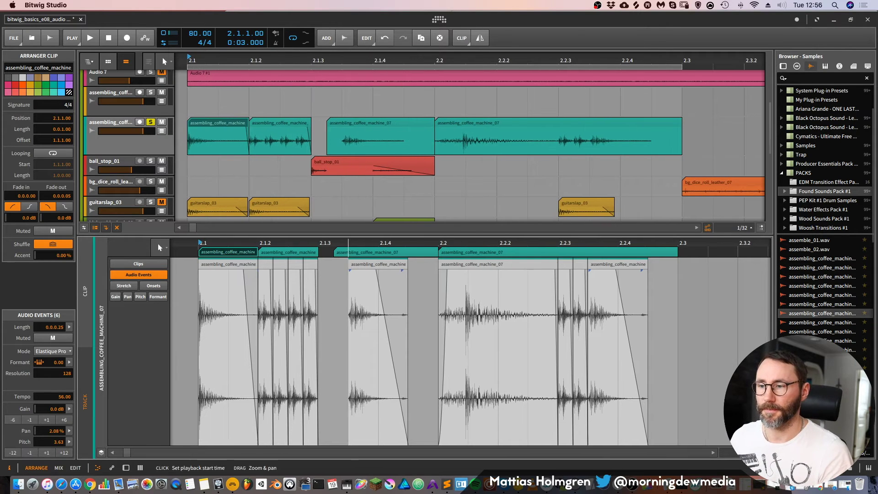
key("plus")
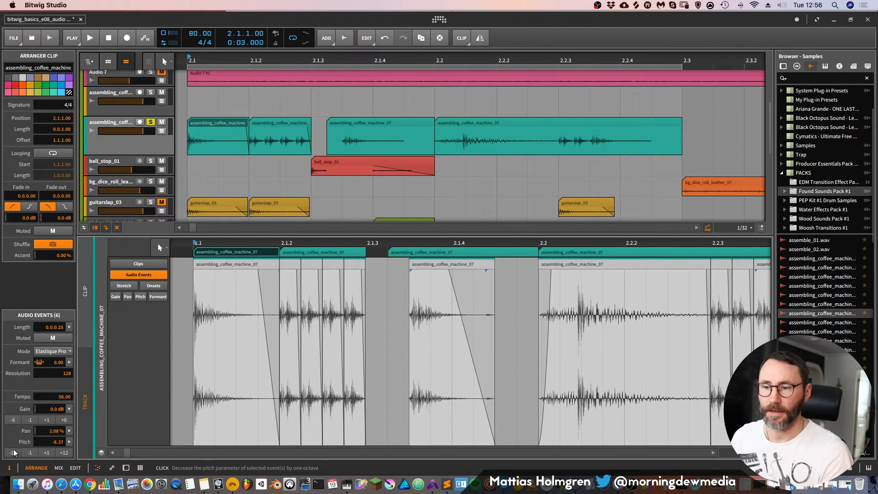
key("space")
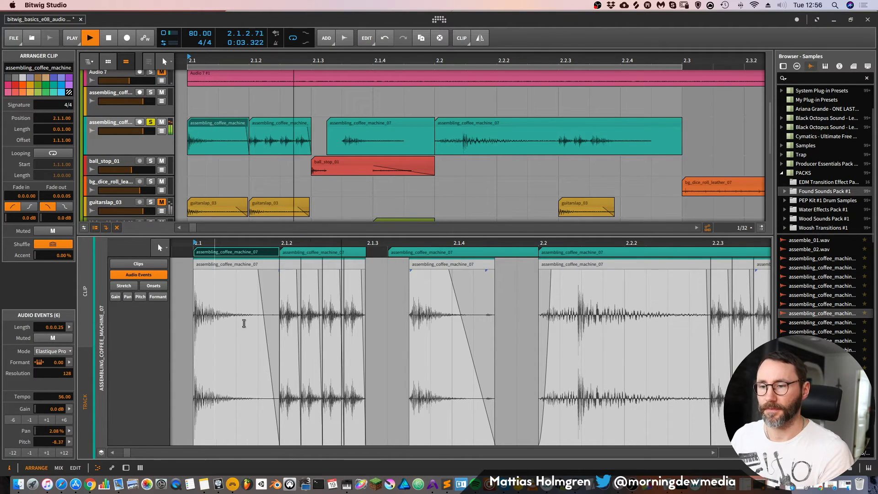
Lower the pitch of the first clip piece's audio events to -24.00 and play it.
left_click(12, 452)
left_click(13, 452)
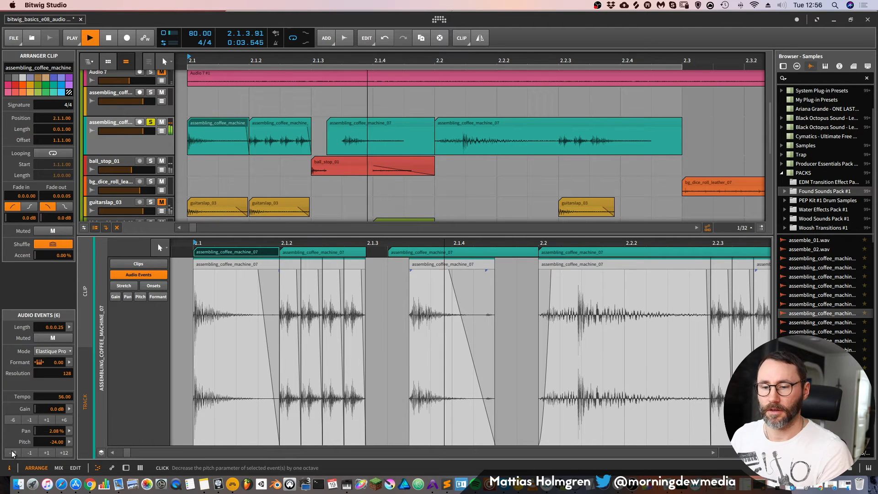
key("space")
left_click_drag(271, 242, 345, 278)
key("space")
Slide the content of the first audio event in the clip at 2.2 earlier and set its fade-in to 0.0.0.00.
left_click_drag(466, 242, 434, 209)
left_click(493, 125)
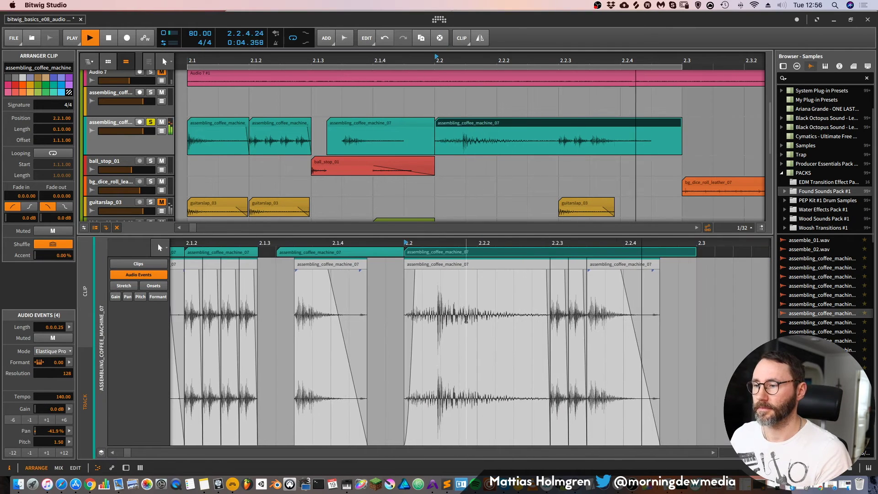
key("space")
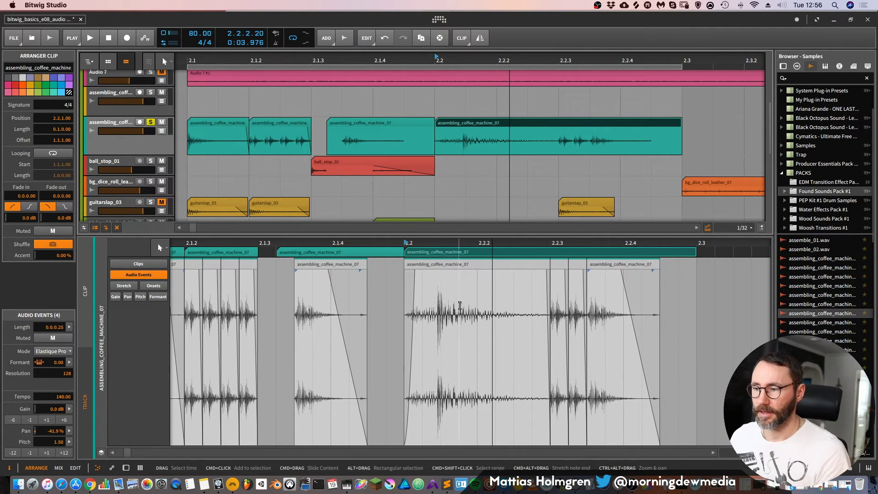
left_click(435, 300)
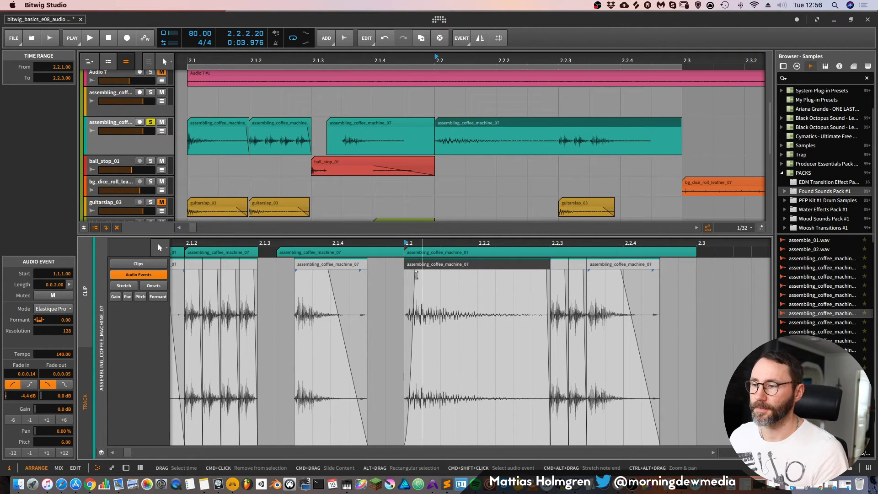
left_click_drag(411, 275, 404, 275)
Play the edited coffee machine clips, first from 2.2 and again from 2.1.
key("space")
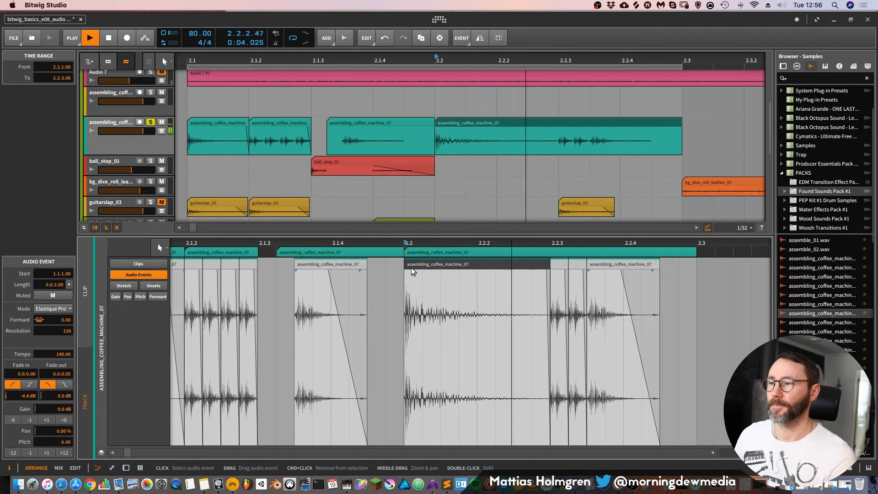
left_click_drag(358, 61, 355, 50)
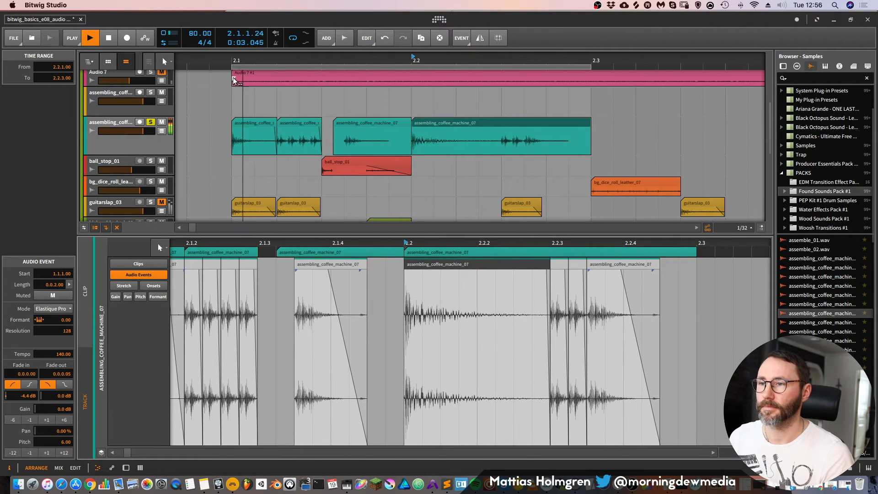
left_click(232, 56)
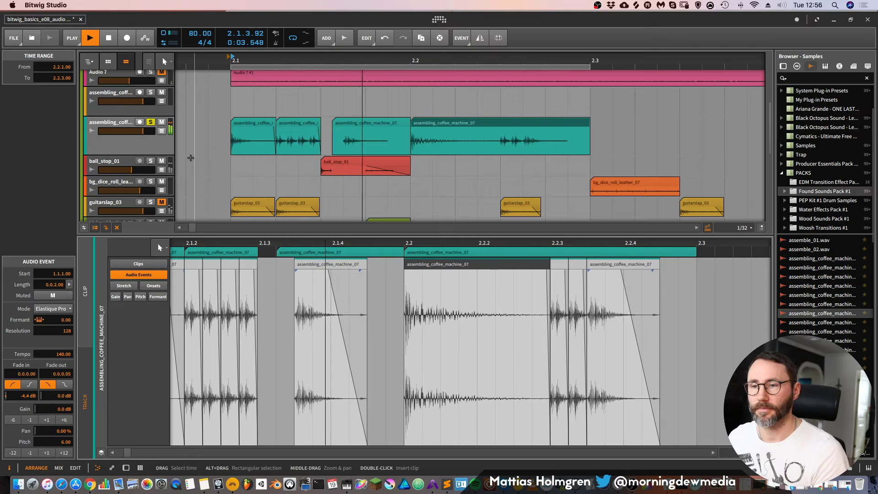
key("space")
Show the coffee machine track's Volume automation lane and make it taller.
left_click(161, 132)
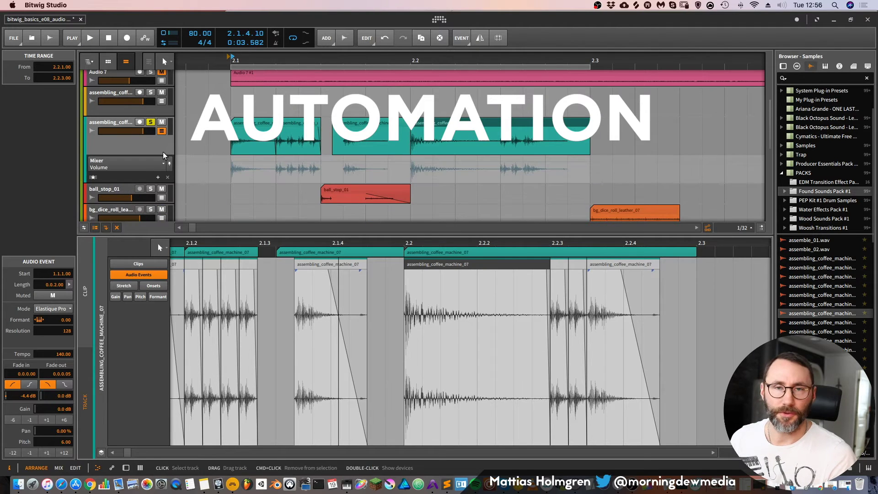
left_click_drag(141, 181, 142, 223)
left_click(161, 109)
left_click(162, 108)
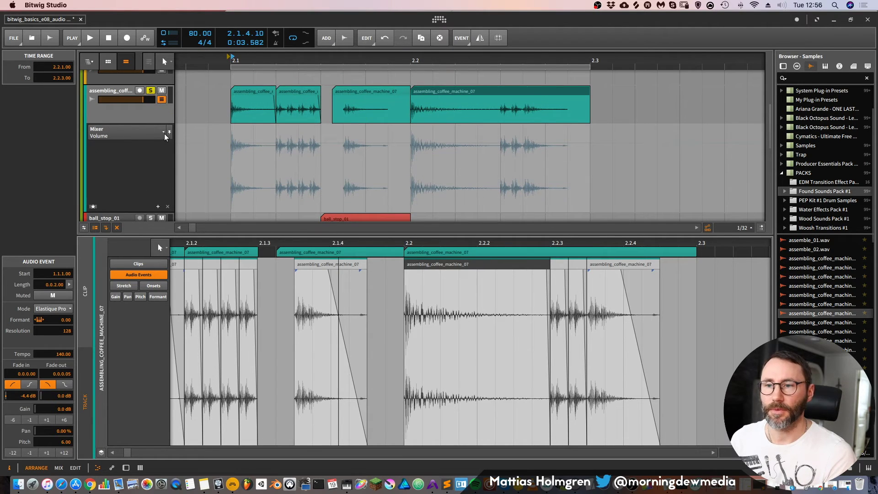
Examine which mixer parameters and MIDI lane options can be automated on the coffee machine track.
left_click(131, 133)
mouse_move(136, 150)
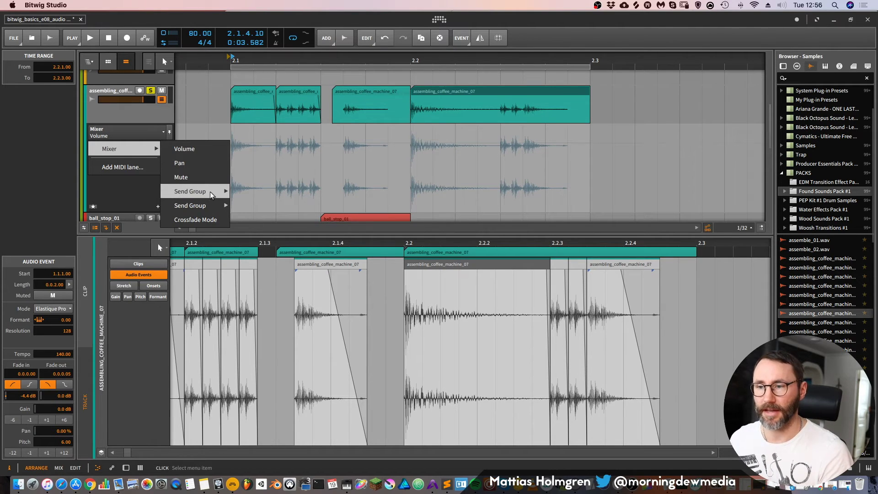
mouse_move(209, 207)
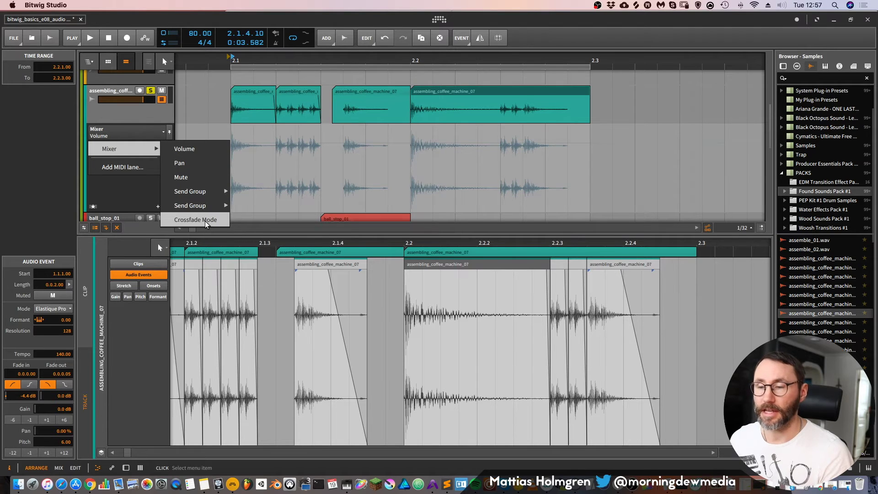
left_click(137, 192)
left_click(157, 135)
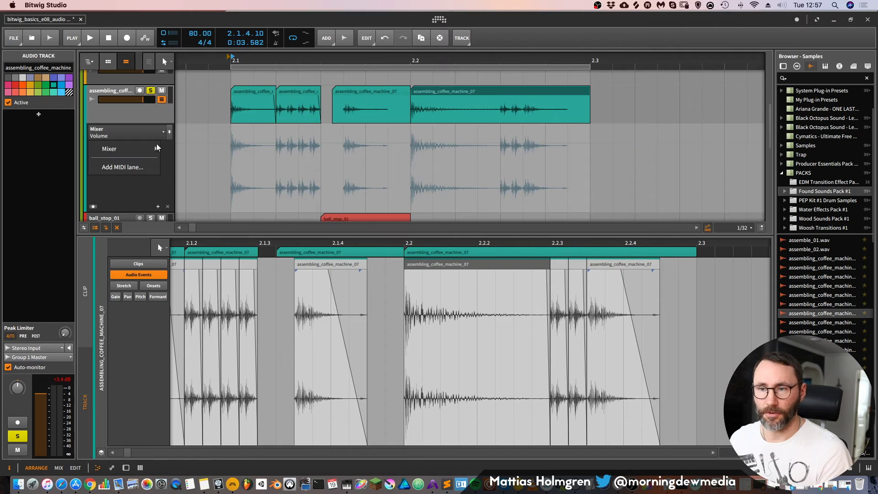
left_click(126, 167)
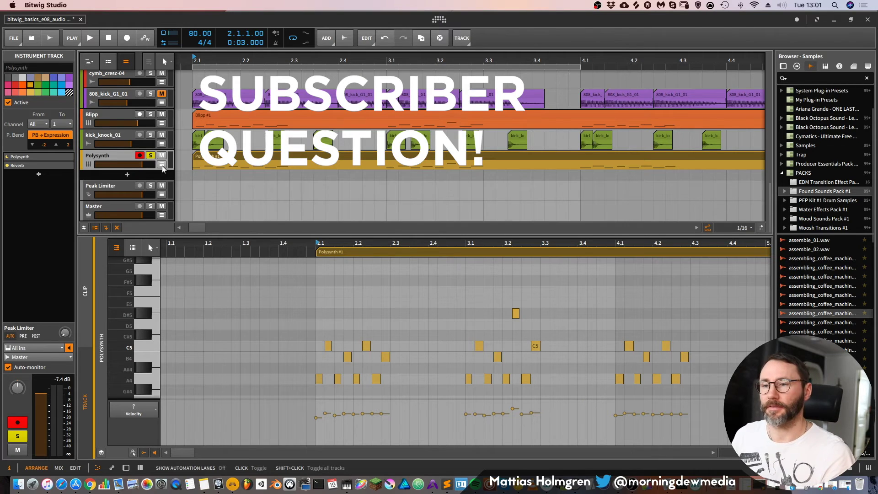
Show the Polysynth track's automation lane and select the Polysynth #1 clip.
left_click(161, 165)
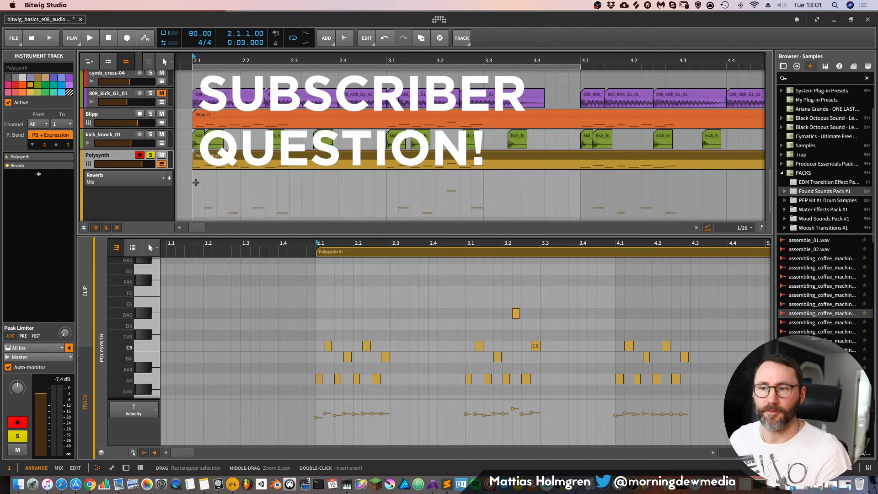
scroll(196, 182, "down", 4)
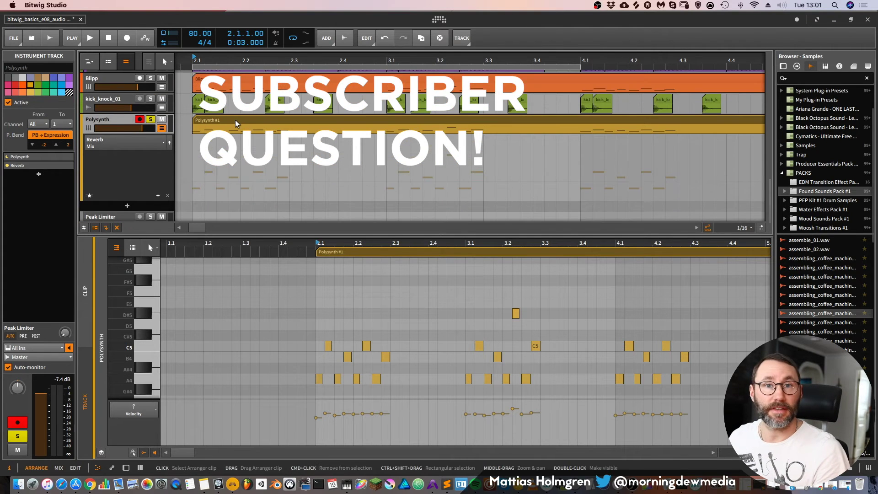
left_click(235, 120)
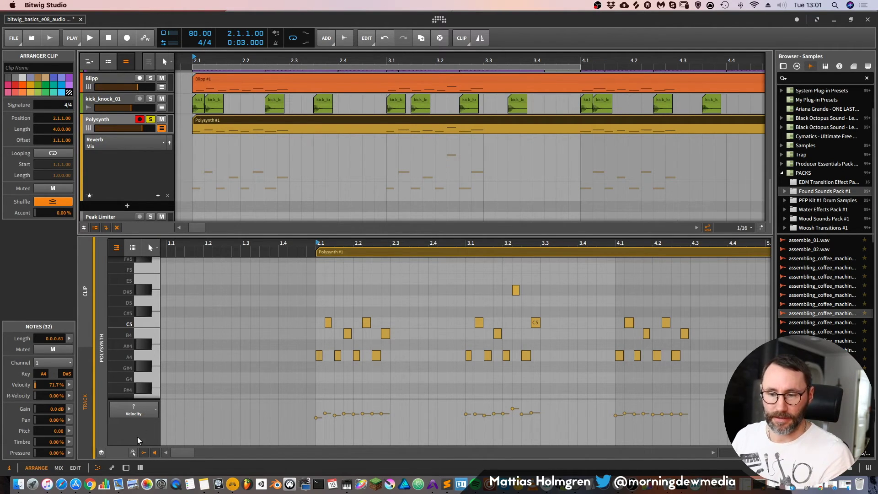
Examine the note expression types available for the Polysynth clip in the detail editor.
left_click(144, 452)
left_click(145, 452)
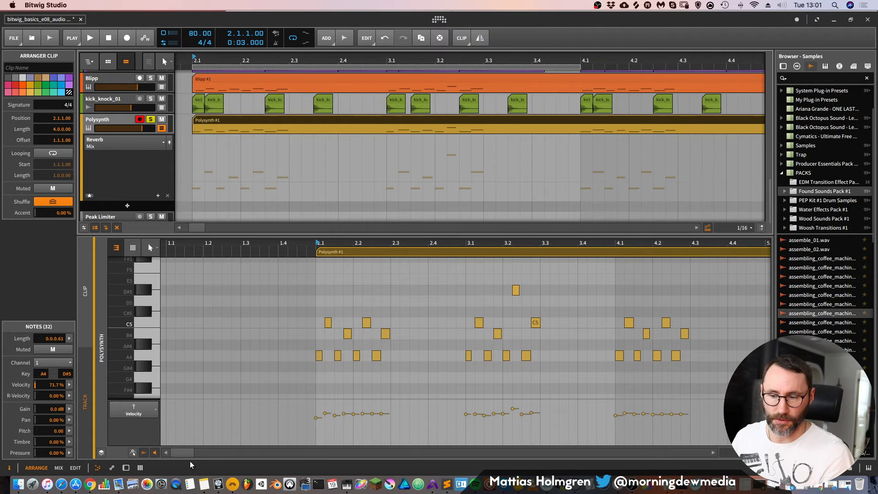
left_click(149, 410)
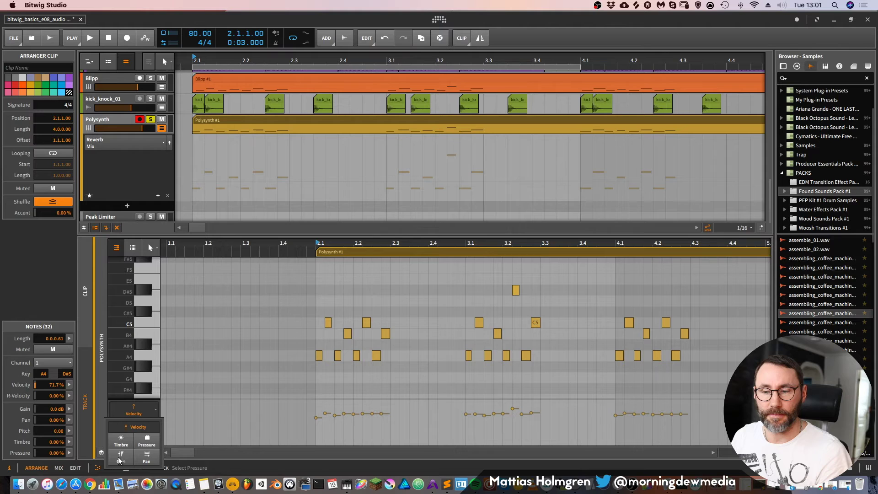
left_click(149, 411)
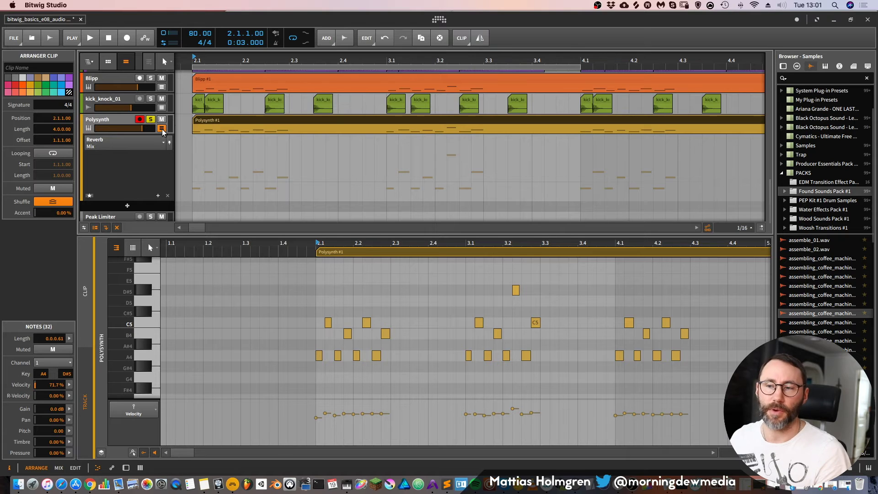
Add a MIDI automation lane to the Polysynth track for control change #11 - Expression on channel 1.
scroll(165, 132, "up", 2)
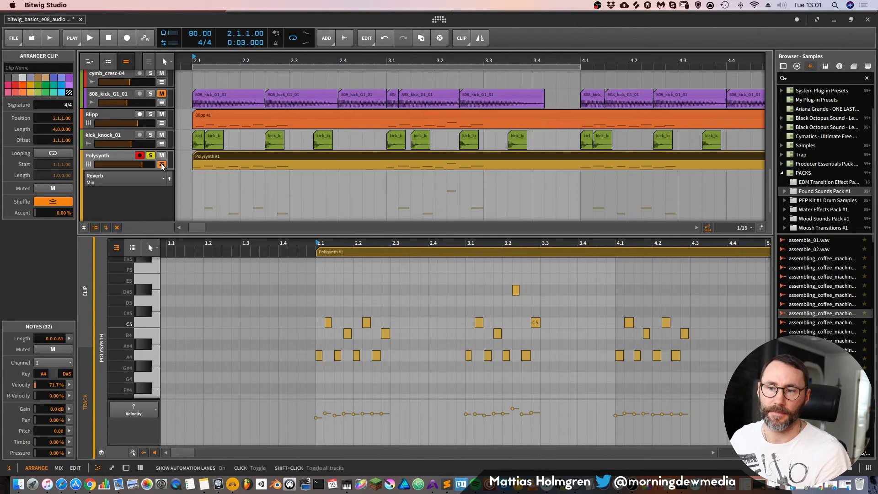
left_click(163, 179)
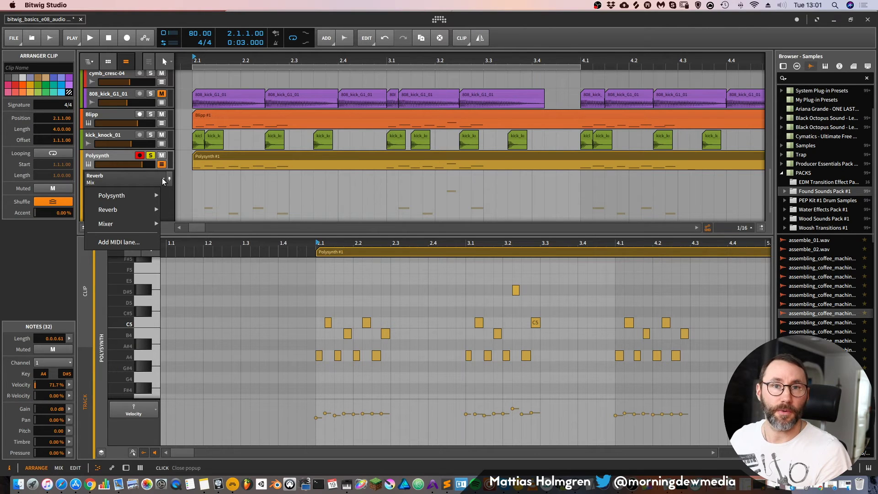
mouse_move(129, 198)
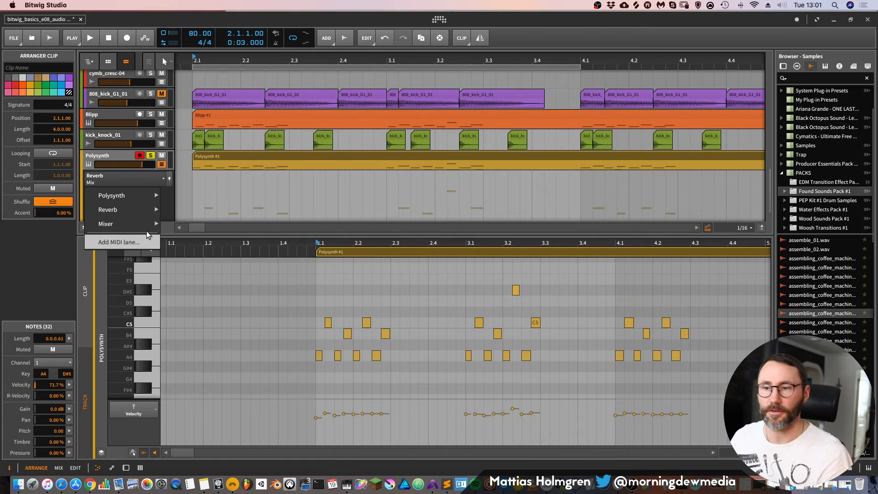
mouse_move(145, 224)
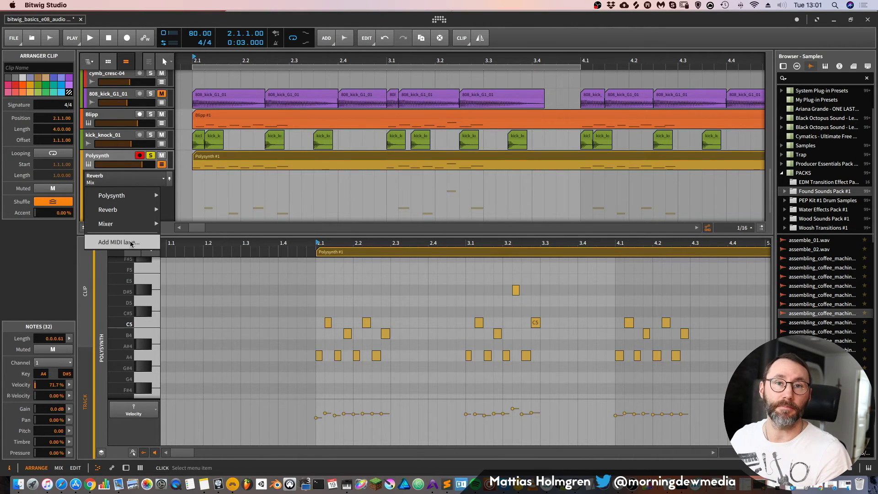
left_click(131, 243)
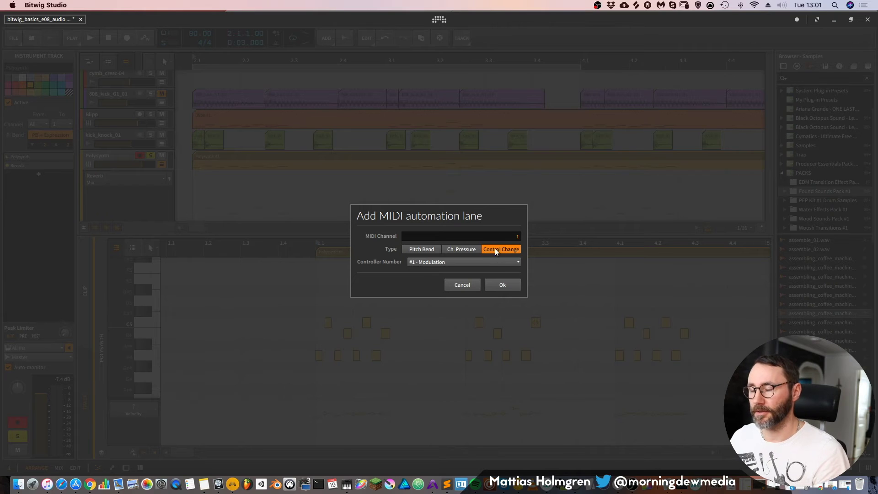
left_click(496, 262)
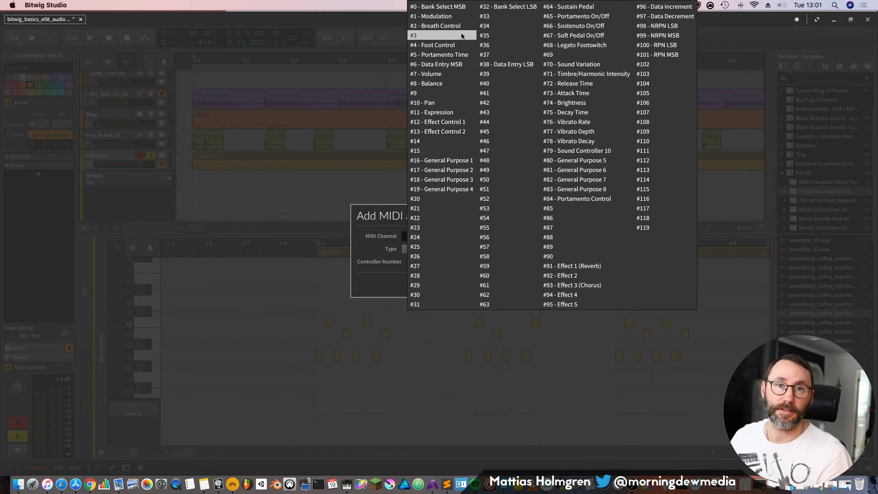
left_click(448, 113)
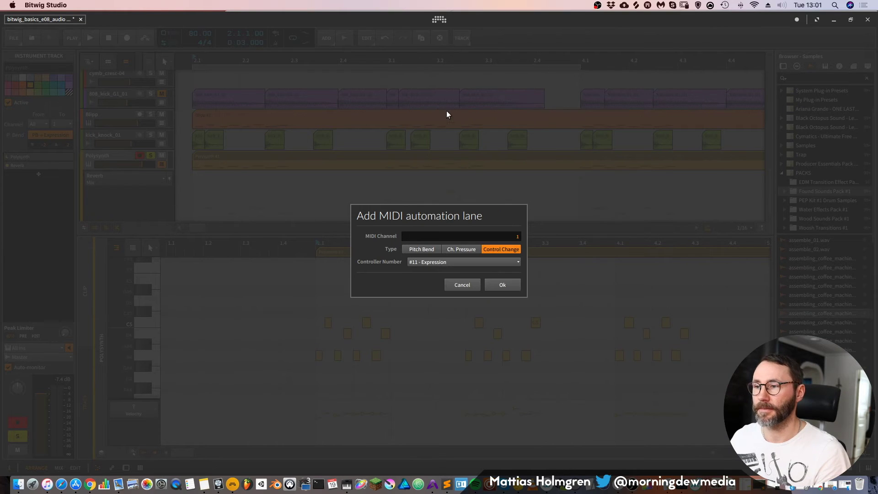
left_click(503, 284)
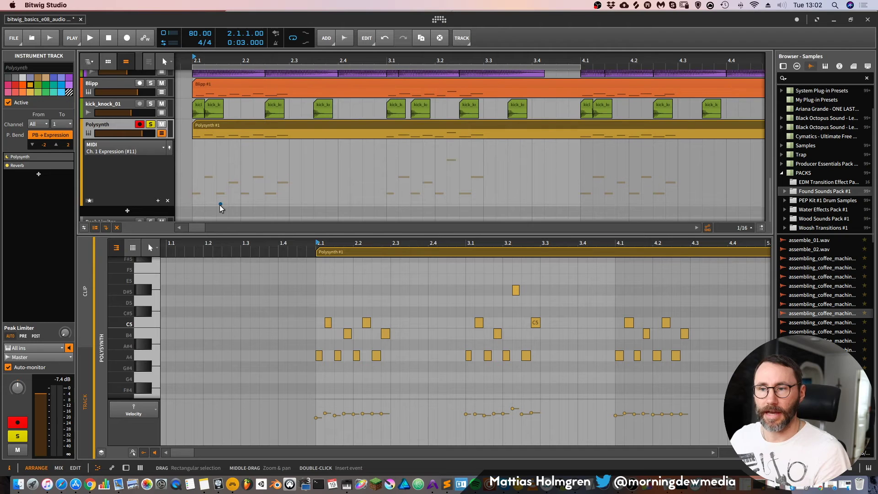
Draw rising Expression automation near the start of the Polysynth lane, and unsolo the track and hide the lane.
double_click(202, 204)
left_click_drag(220, 204, 265, 160)
left_click(152, 124)
left_click(161, 133)
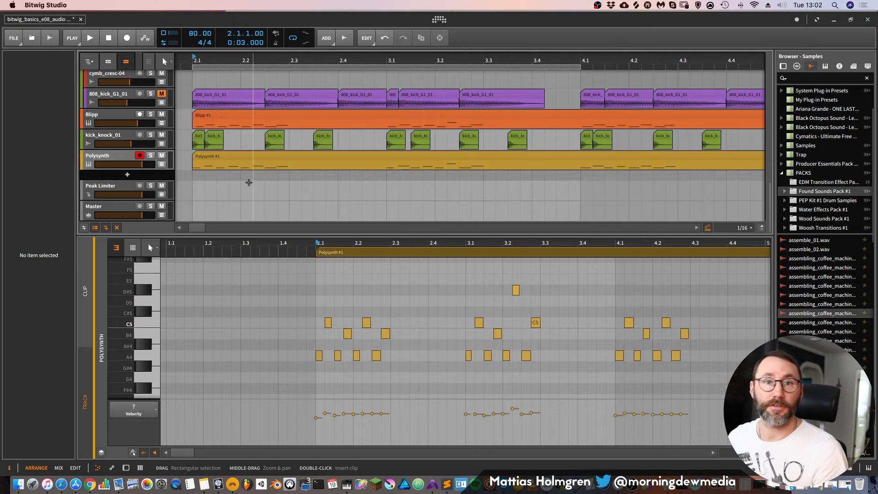
Select the first 808_kick_G1_01 clip at 2.1 and show its pitch expression in the detail editor.
left_click_drag(374, 61, 428, 73)
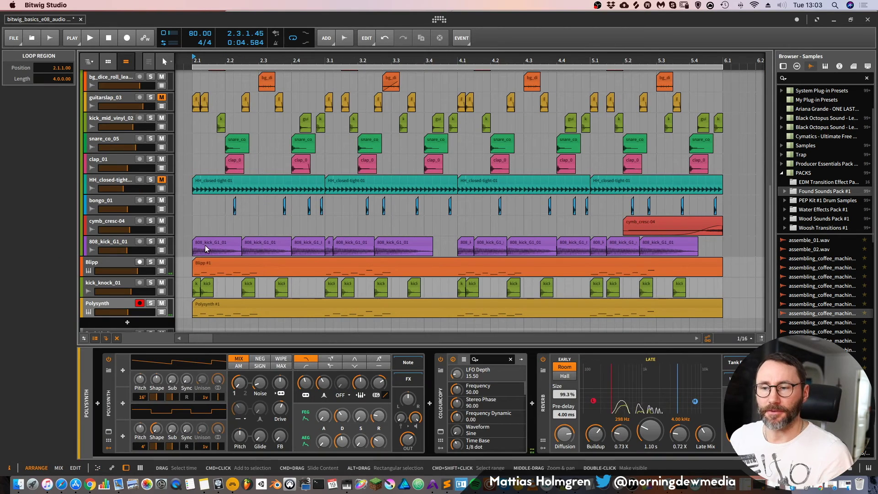
left_click(208, 243)
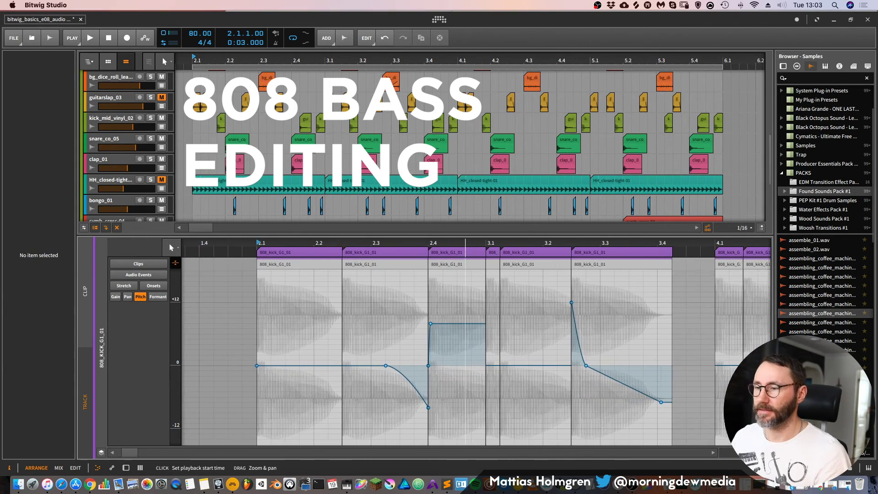
scroll(314, 193, "down", 5)
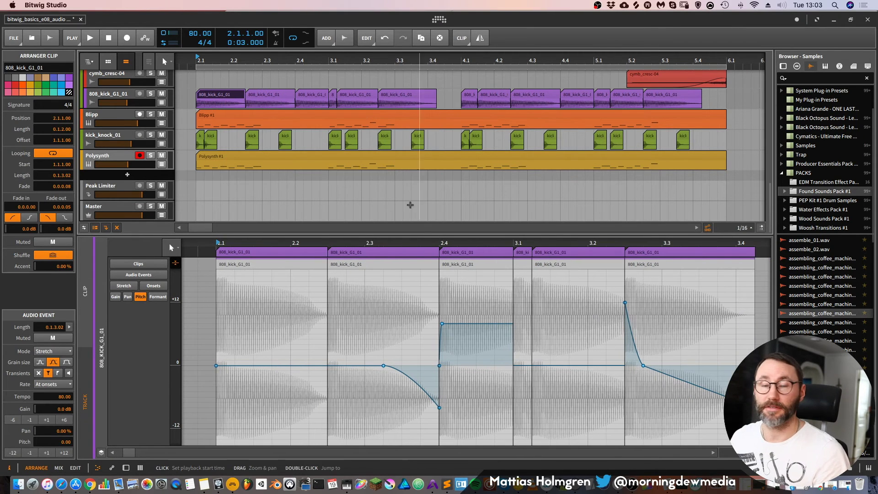
Solo the 808_kick_G1_01 track and play it from 2.1.
key("space")
left_click(150, 94)
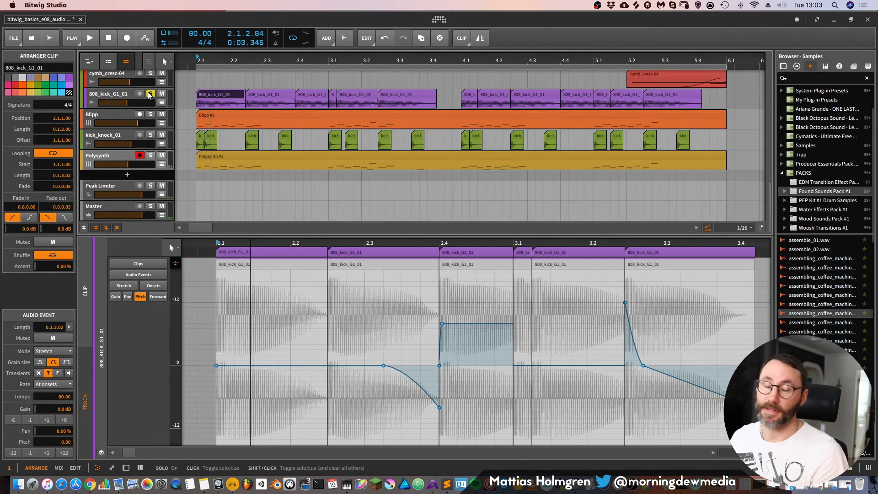
key("space")
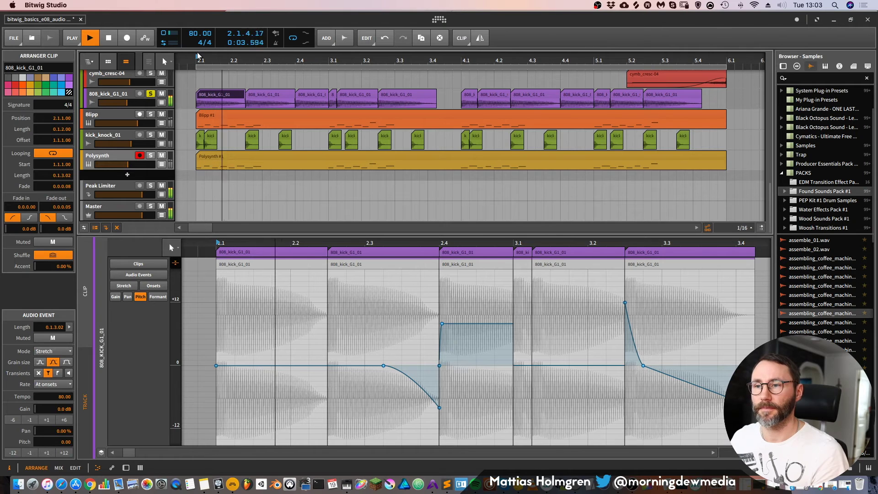
key("space")
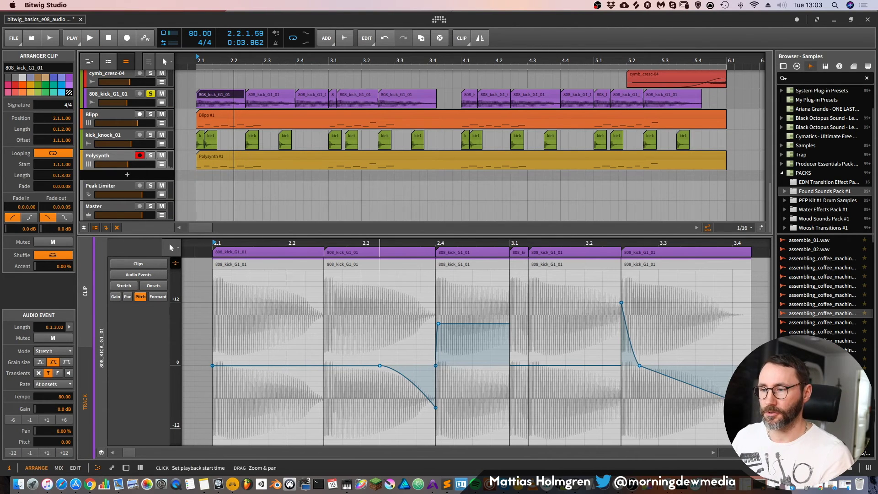
left_click_drag(376, 243, 336, 268)
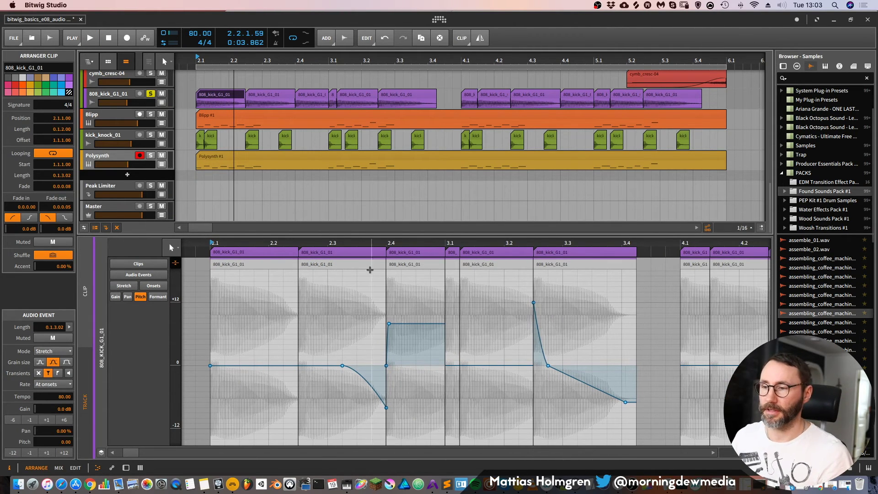
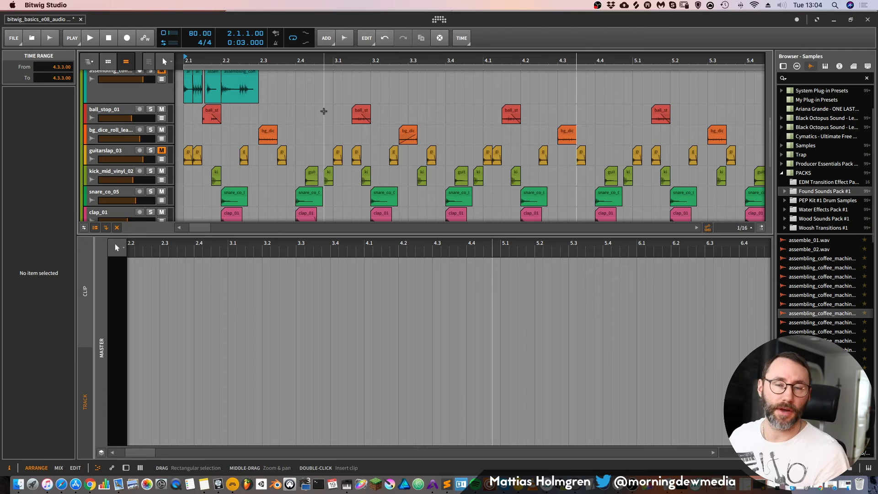
Play the full arrangement from 2.1 and look over its tracks during playback.
key("space")
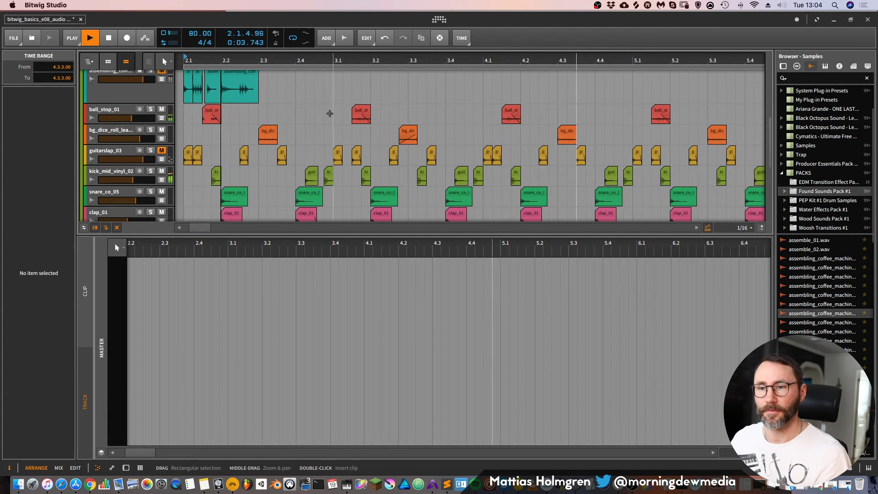
scroll(330, 113, "down", 2)
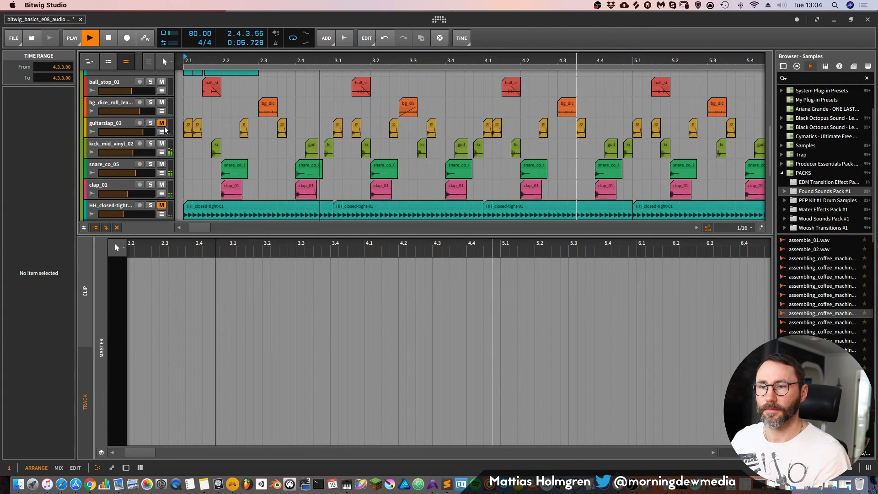
scroll(267, 121, "down", 5)
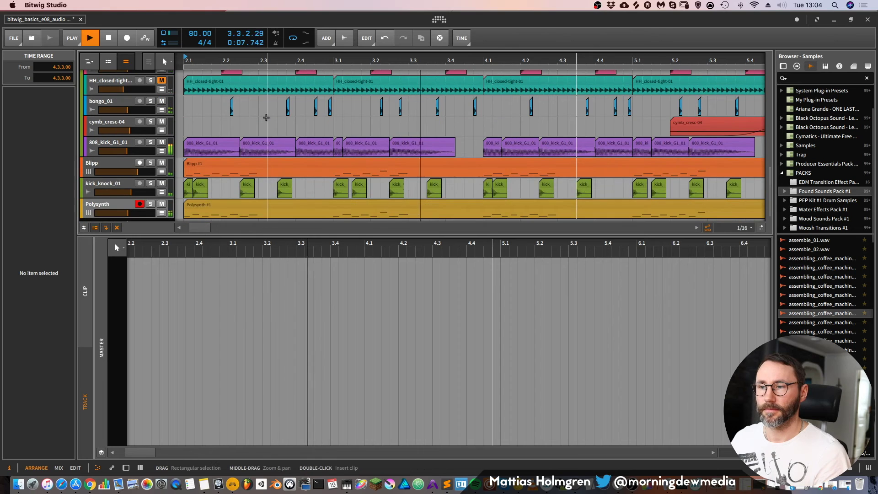
scroll(362, 138, "up", 3)
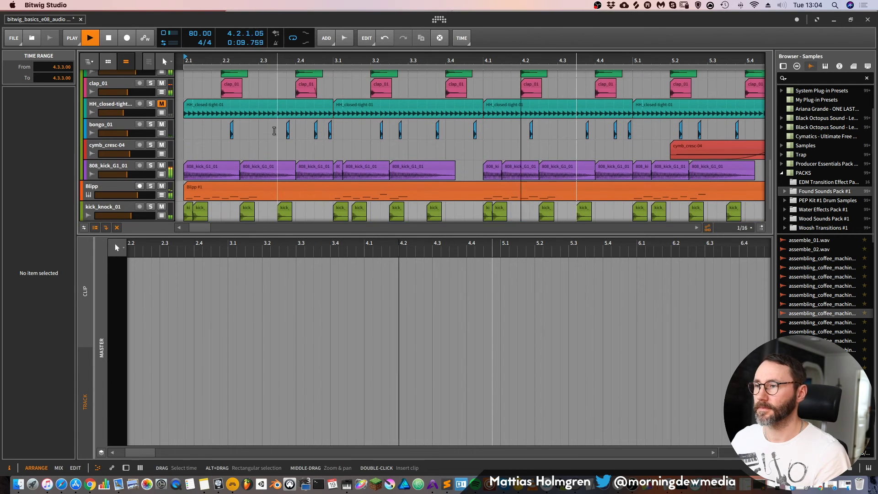
scroll(474, 96, "up", 2)
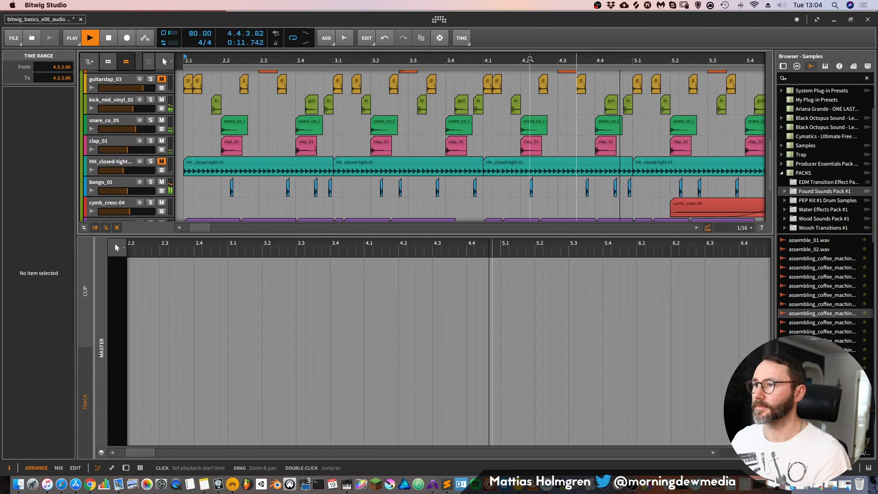
left_click_drag(529, 59, 491, 55)
scroll(460, 147, "up", 5)
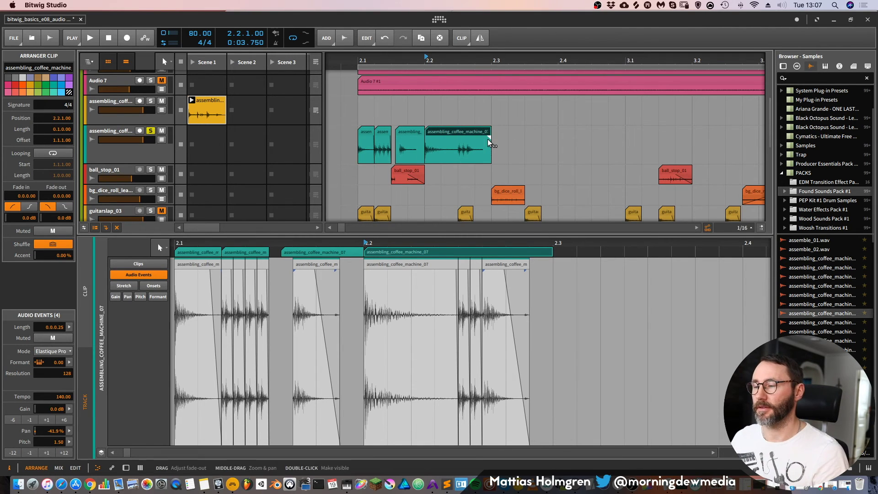
Split the assembling_coffee_machine_07 clip that starts at 2.2 on the soloed track at position 2.2.3.
left_click_drag(490, 60, 461, 59)
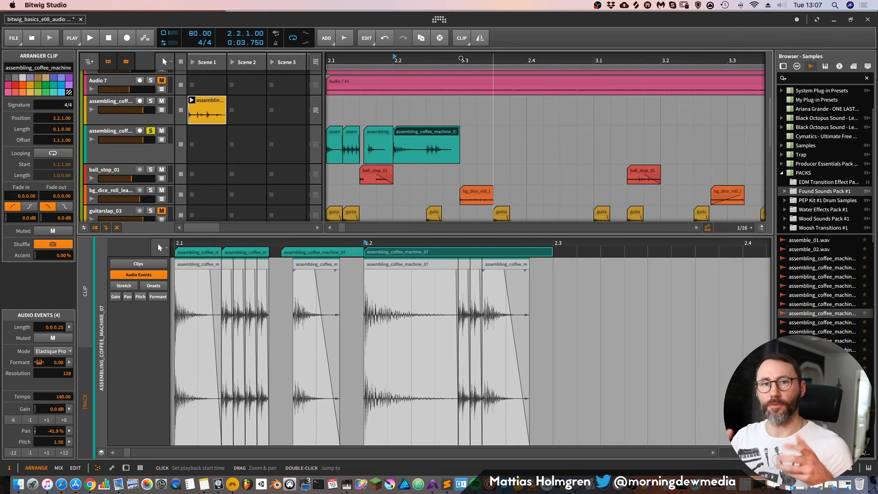
key("5")
left_click(428, 131)
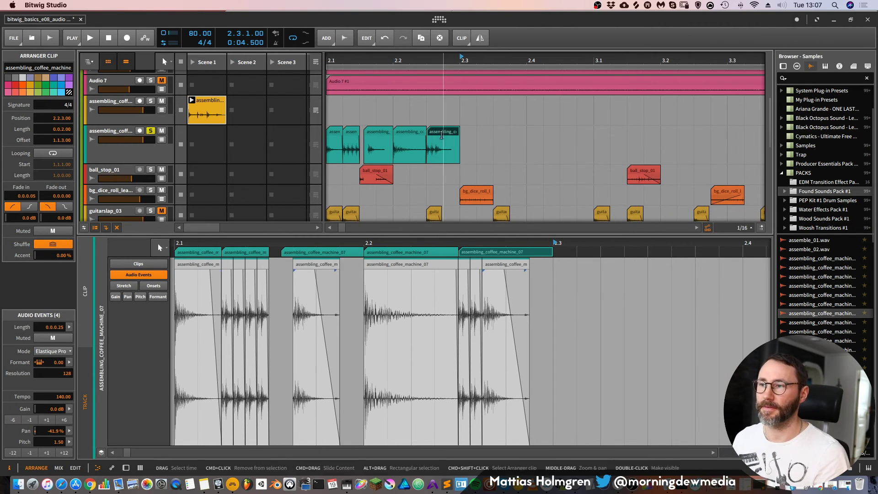
left_click_drag(443, 136, 446, 158)
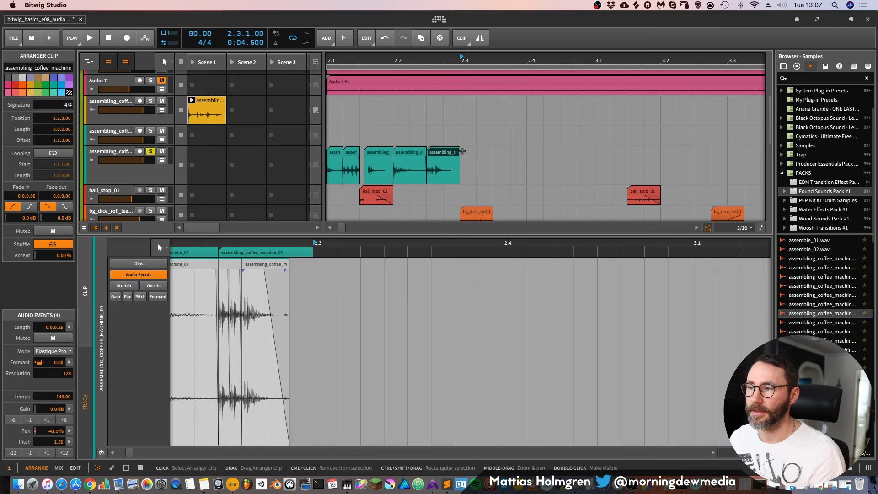
Try shortening the assembling_coffee_machine_07 clip at 2.2.3 to a length of 0.0.1.00, and undo the trim.
left_click_drag(459, 151, 443, 151)
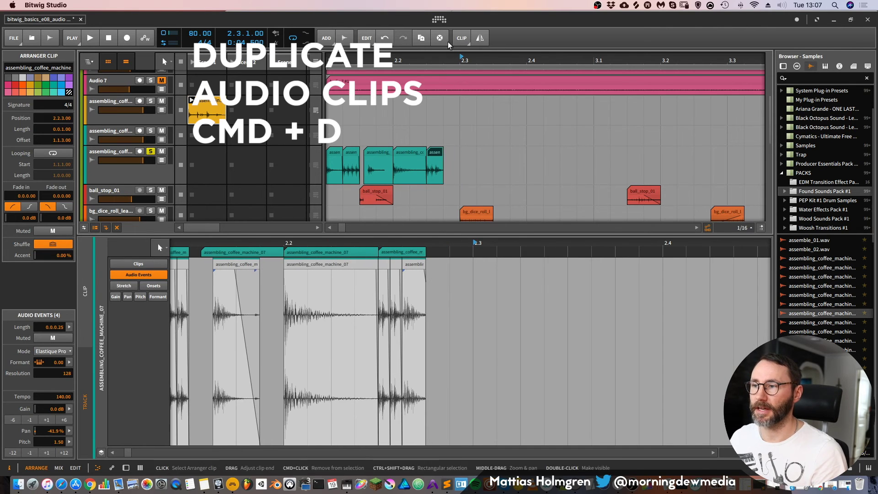
left_click_drag(447, 61, 529, 58)
key("super+z")
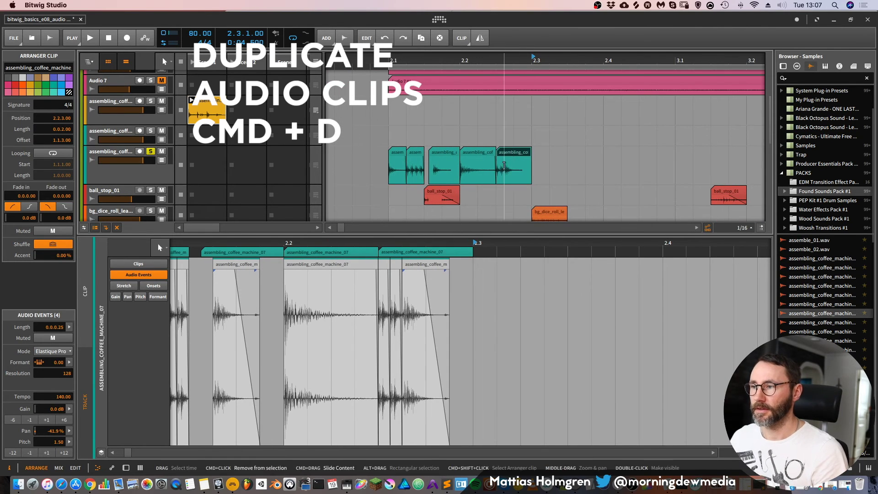
Duplicate all five assembling_coffee_machine_07 clips so the copies start at 2.3, and play the track from 2.1.
left_click_drag(540, 151, 345, 166)
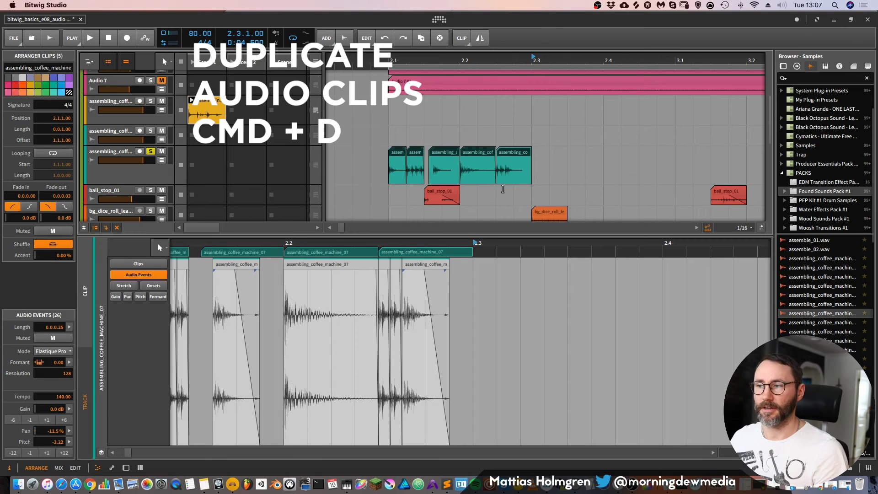
key("super+d")
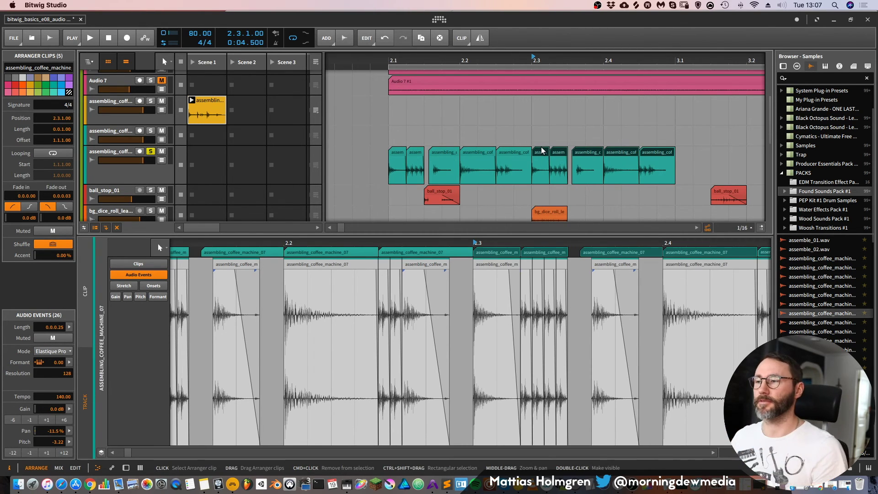
left_click(391, 56)
key("space")
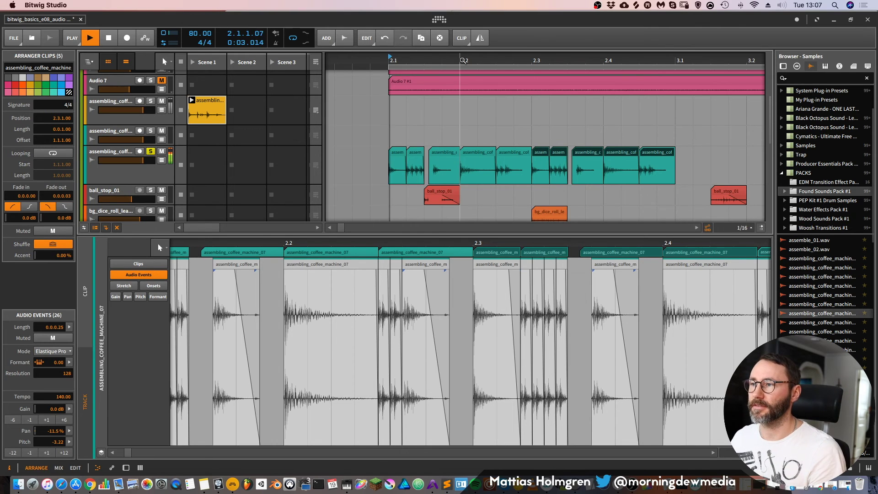
left_click_drag(458, 56, 415, 73)
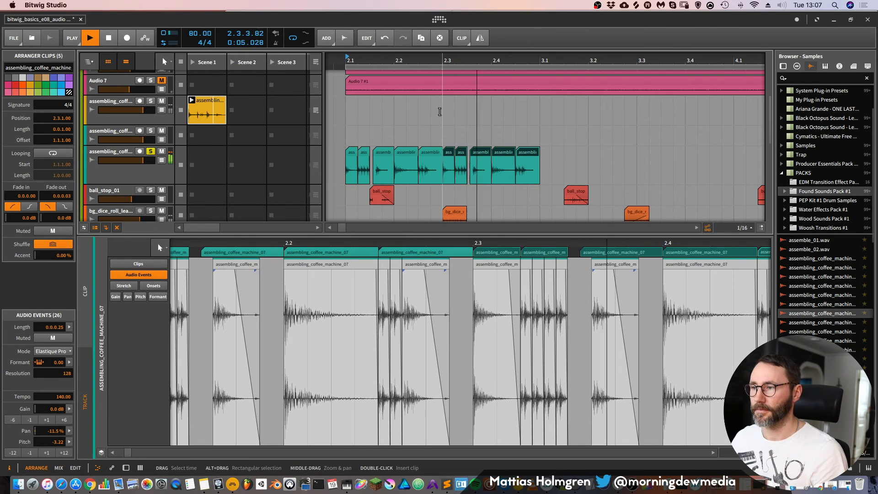
key("space")
key("space")
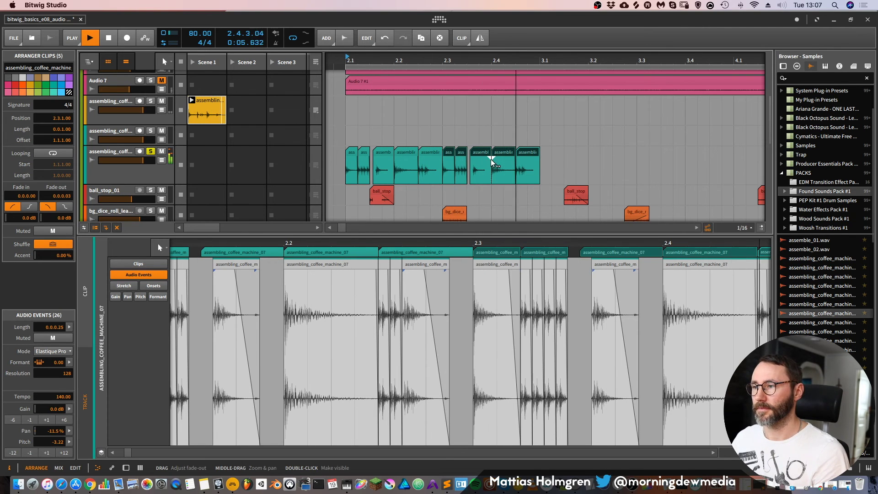
key("space")
Select the assembling_coffee_machine_07 clip at 2.2.3 and examine its audio events and neighbouring clips in the detail editor.
left_click(430, 154)
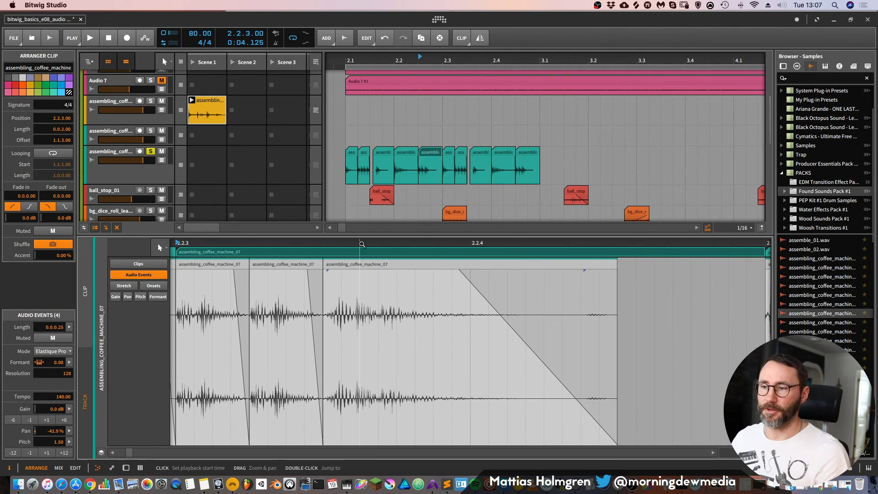
left_click_drag(360, 243, 515, 234)
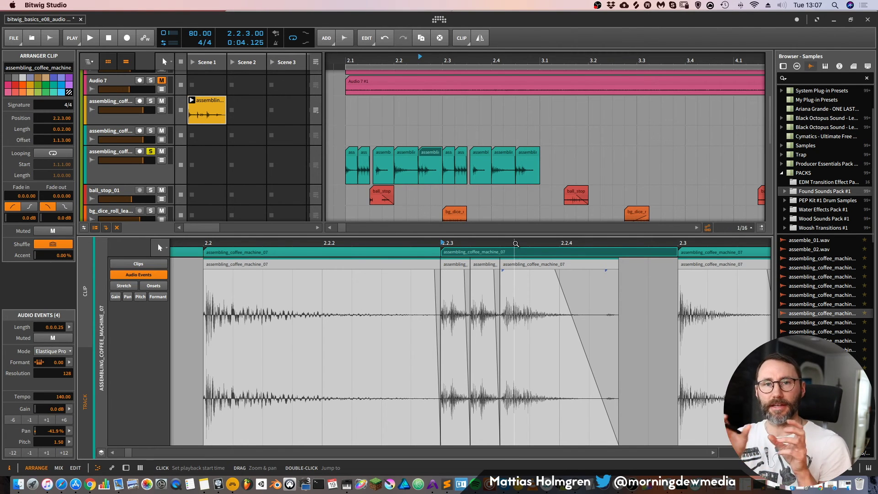
left_click_drag(516, 243, 442, 224)
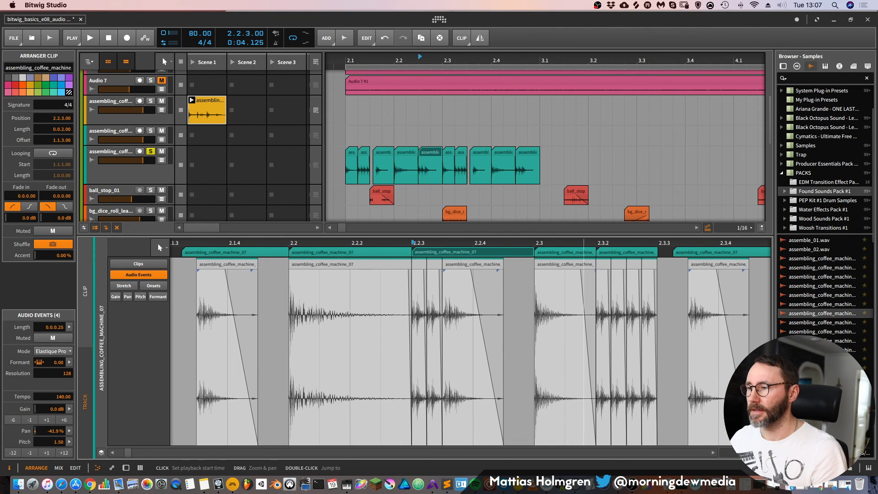
left_click_drag(584, 245, 589, 243)
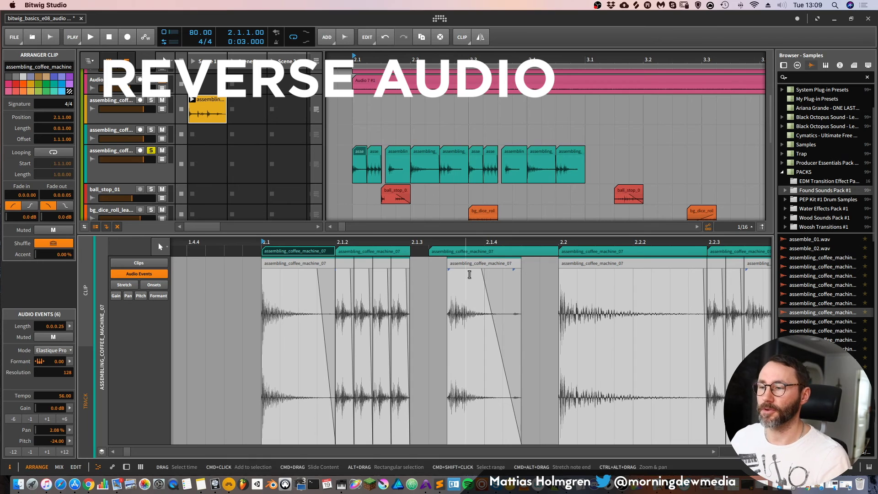
Reverse the assembling_coffee_machine_07 clip at 2.2 and play the soloed track from 2.1.
left_click(413, 154)
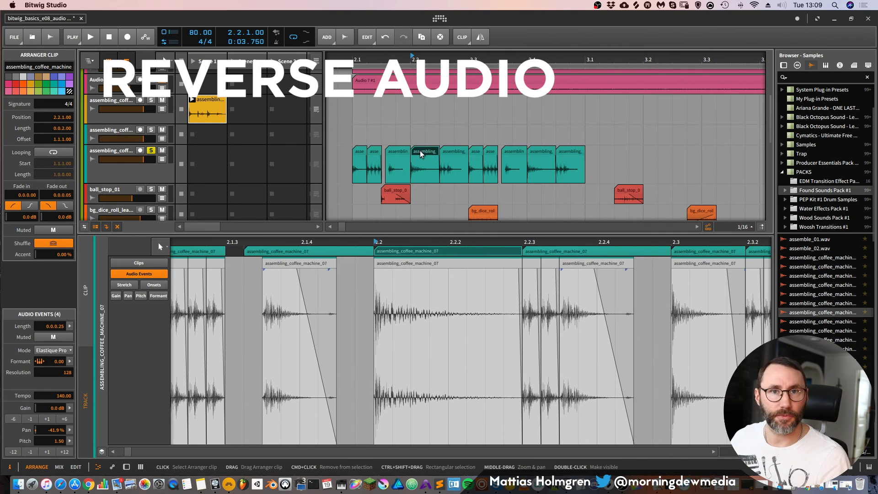
left_click(465, 40)
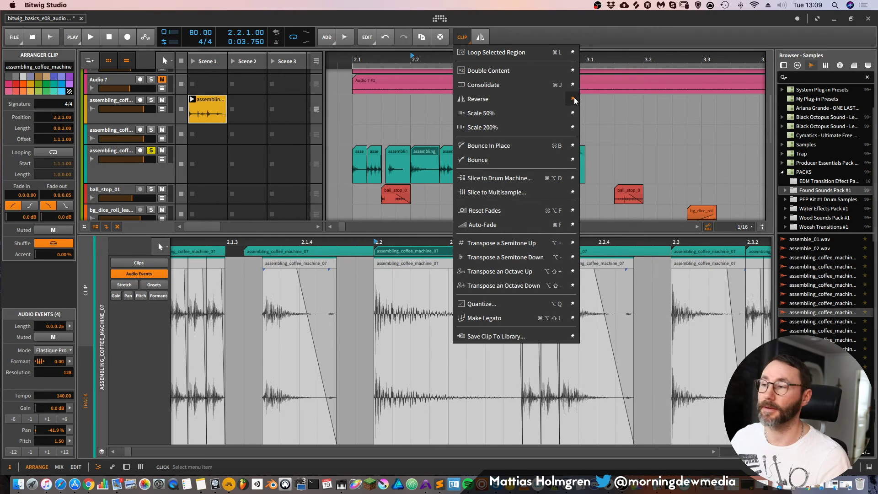
left_click(528, 33)
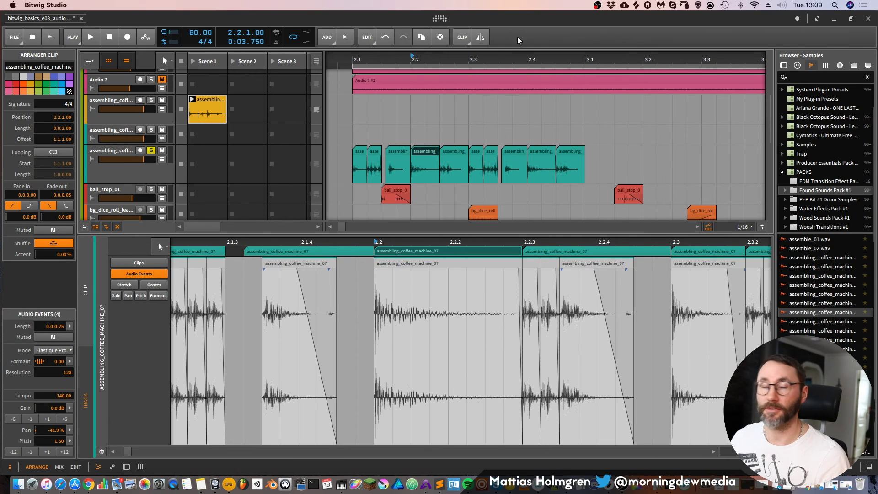
left_click(481, 37)
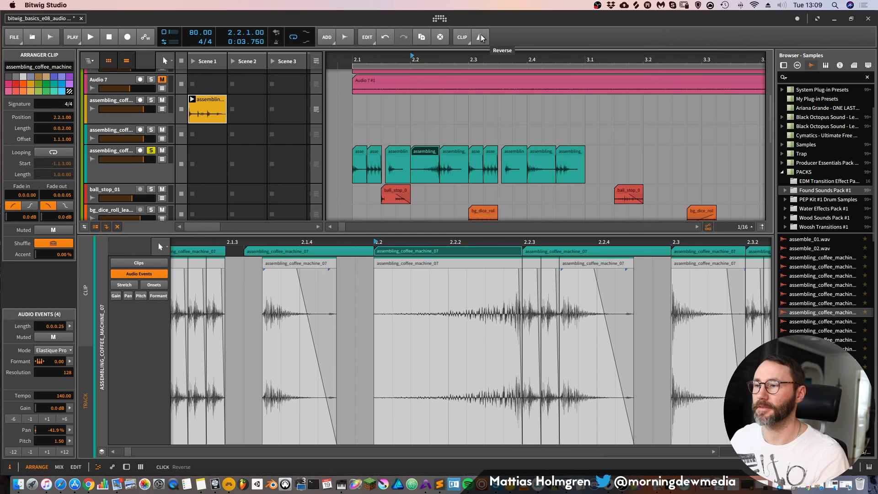
left_click(354, 58)
key("space")
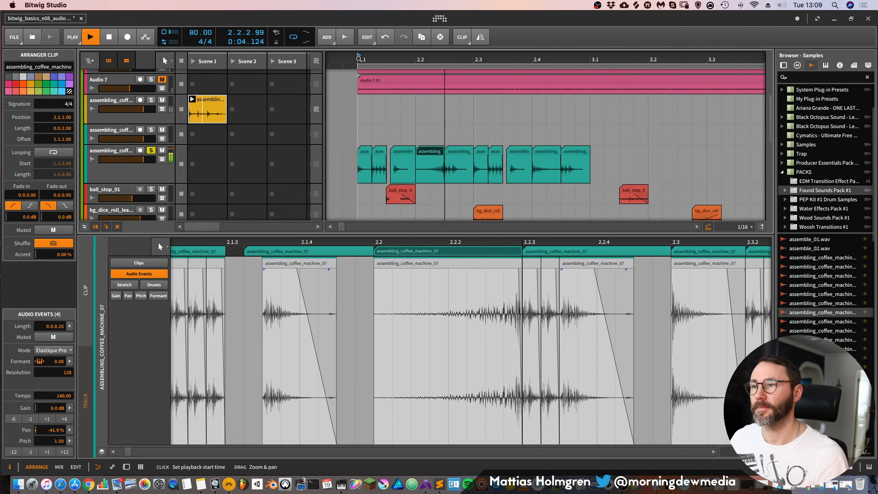